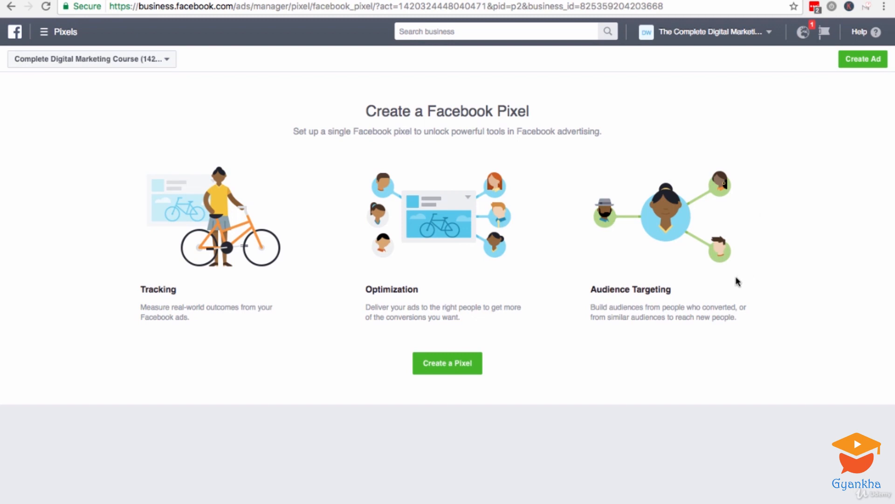
# Read the Audience Targeting description on the Create a Facebook Pixel page.
pyautogui.moveTo(662, 307); pyautogui.dragTo(748, 303)
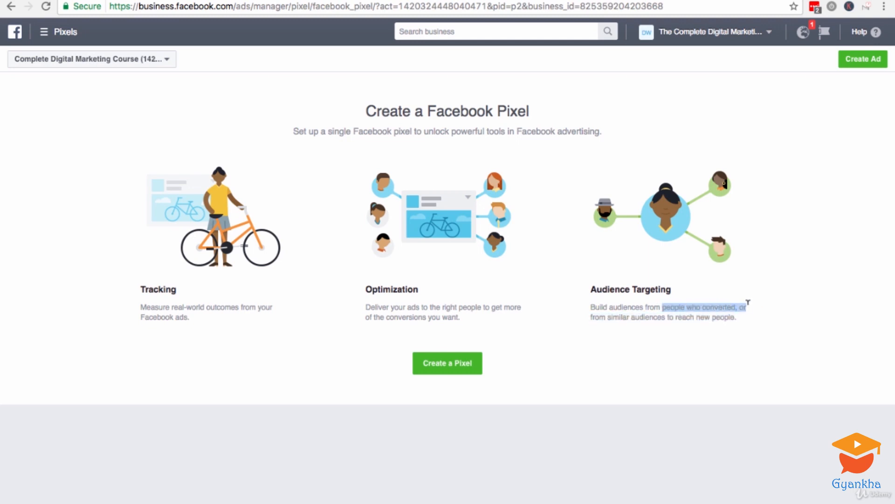
pyautogui.click(748, 302)
pyautogui.moveTo(598, 312); pyautogui.dragTo(743, 320)
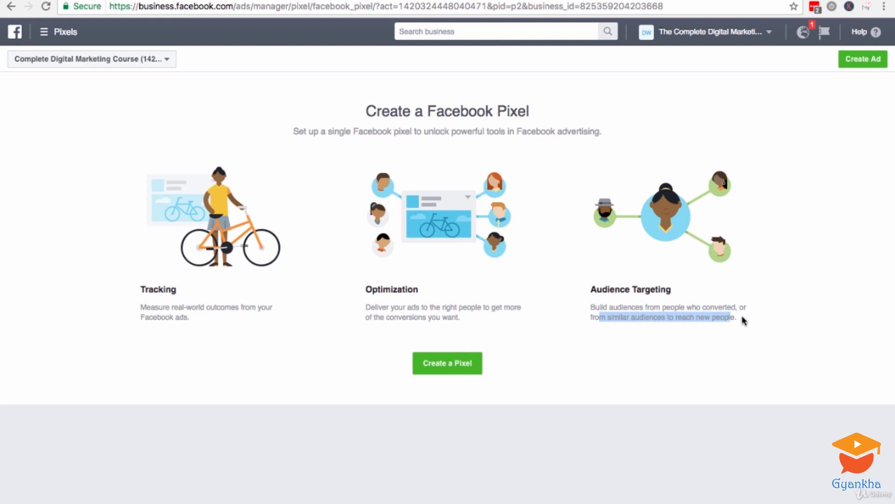
pyautogui.click(743, 321)
pyautogui.moveTo(590, 307); pyautogui.dragTo(736, 304)
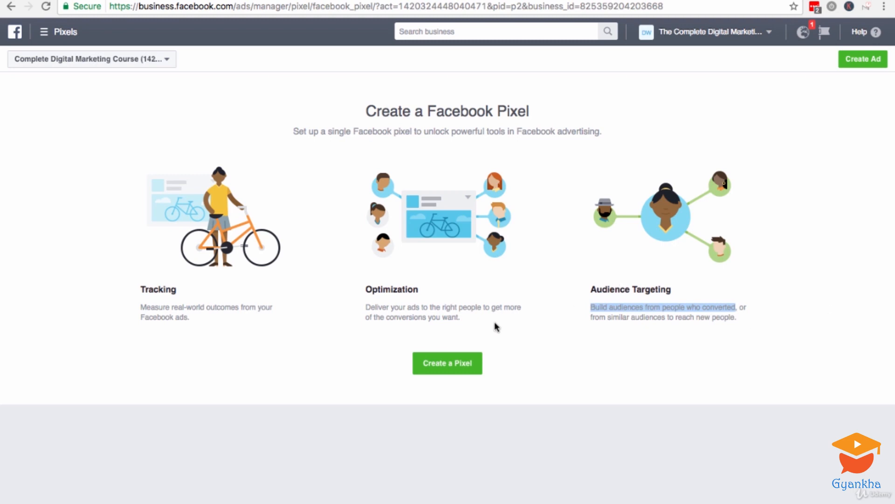
pyautogui.click(514, 353)
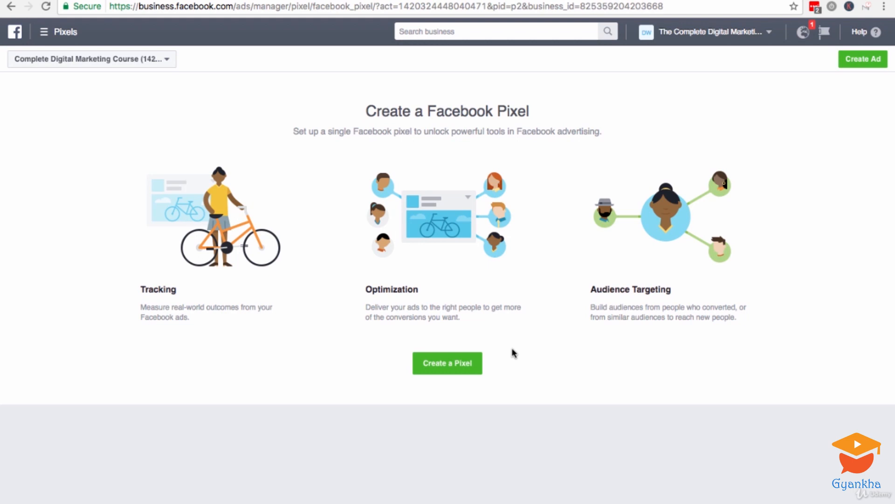
pyautogui.click(449, 366)
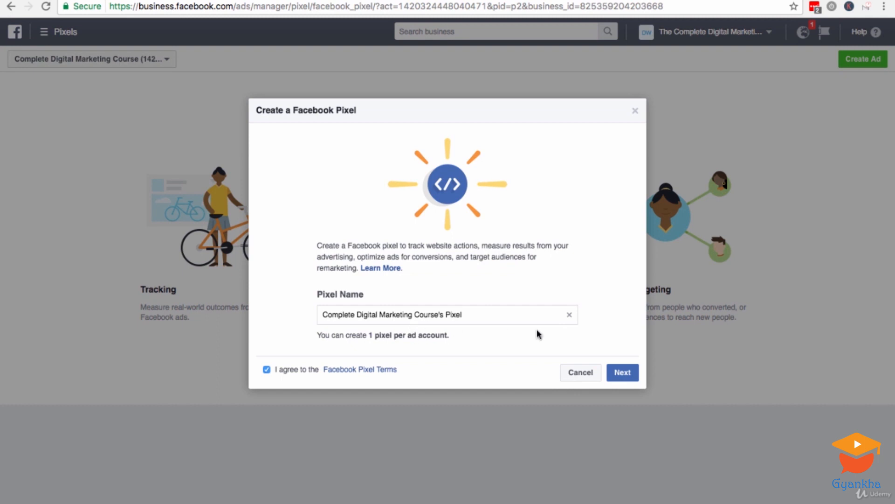
pyautogui.click(624, 372)
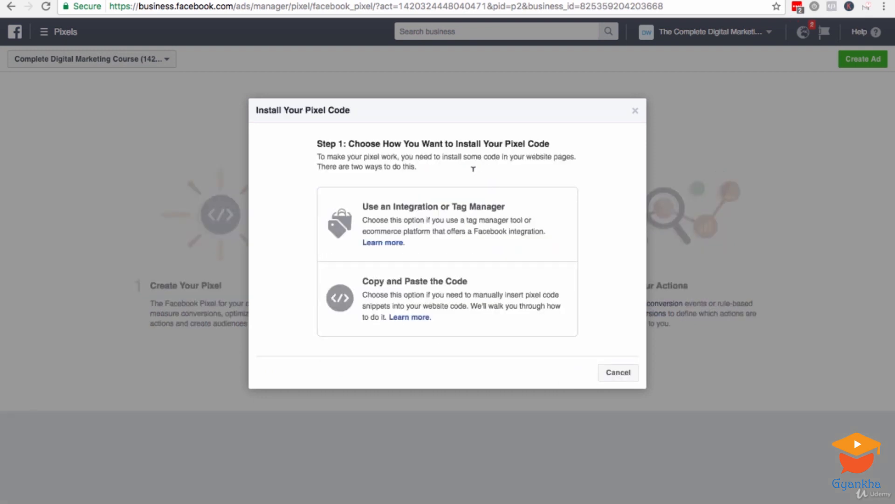
# Review the pixel code installation methods and open the solutions offered for an integration or tag manager.
pyautogui.moveTo(456, 142); pyautogui.dragTo(551, 142)
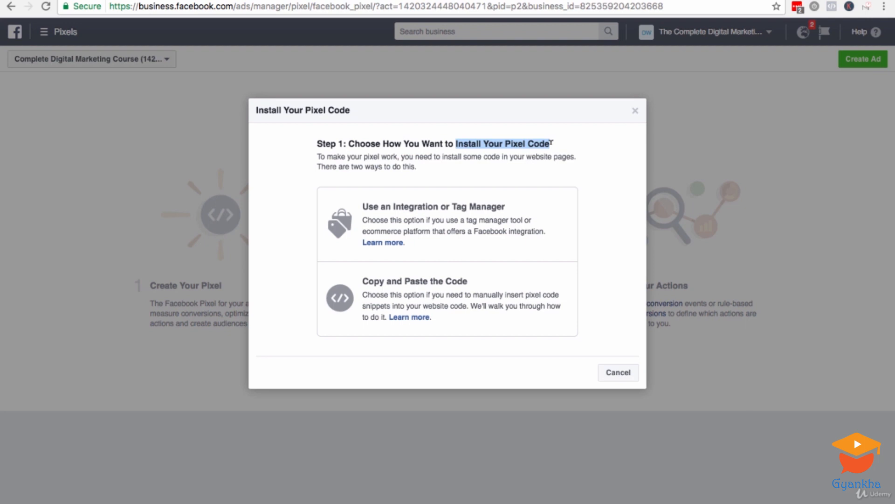
pyautogui.click(439, 172)
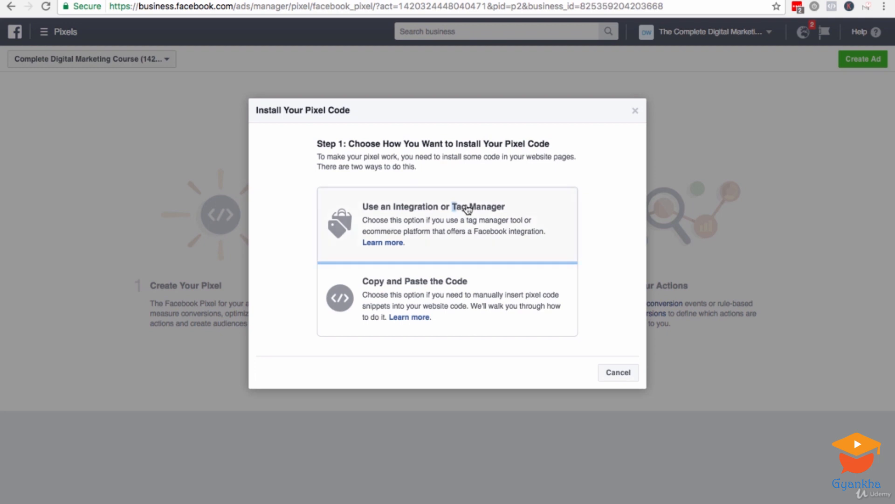
pyautogui.moveTo(453, 207); pyautogui.dragTo(516, 209)
pyautogui.click(515, 208)
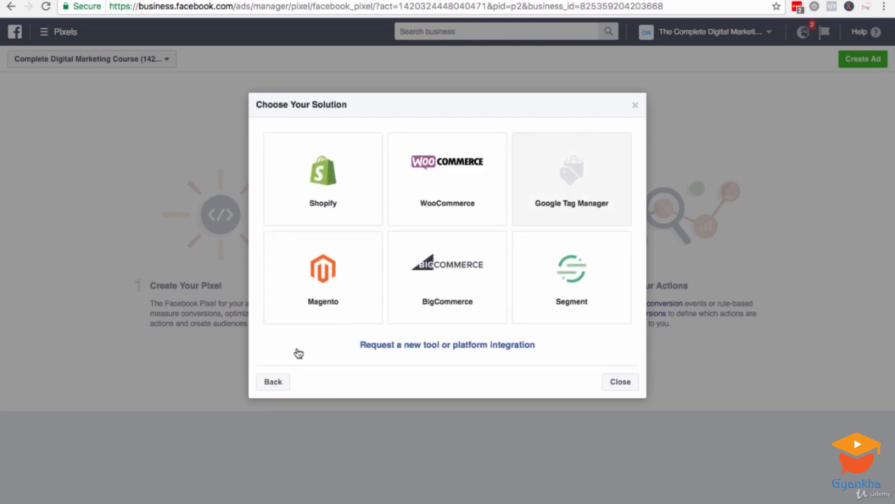
pyautogui.click(273, 382)
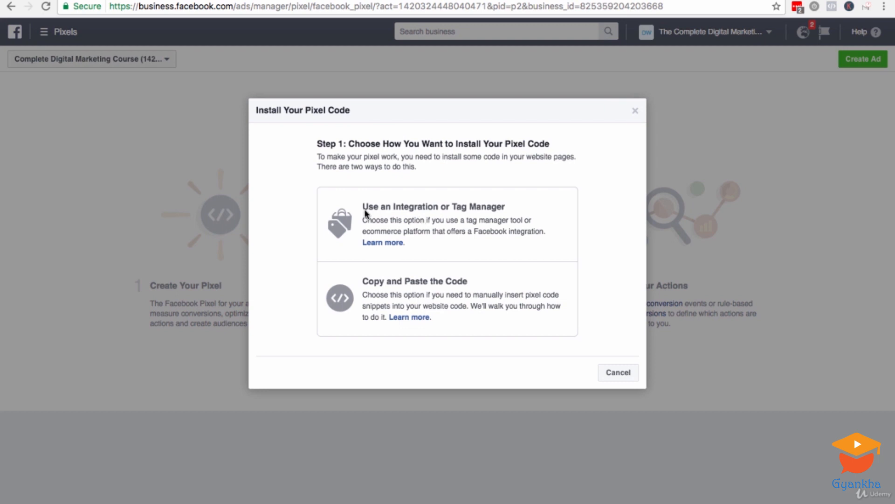
pyautogui.click(428, 212)
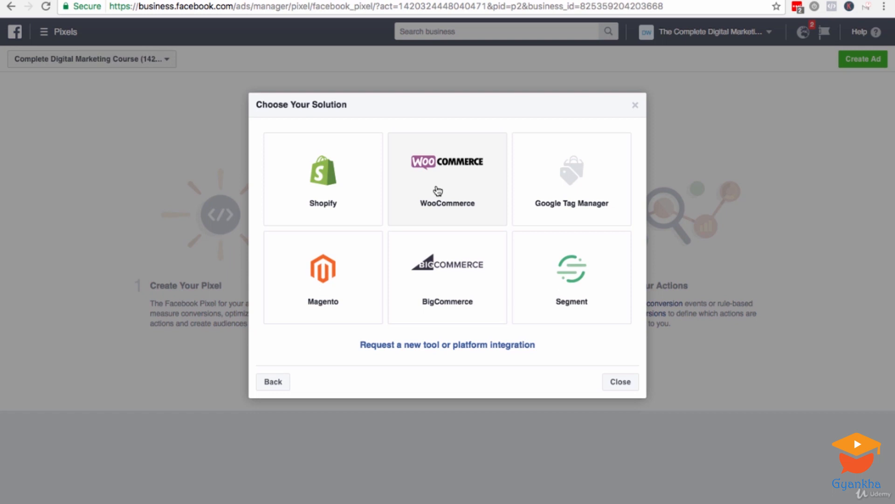
# Read the Shopify instructions for opening the admin panel, entering the pixel ID and checking the pixel status.
pyautogui.click(329, 184)
pyautogui.moveTo(279, 89); pyautogui.dragTo(412, 85)
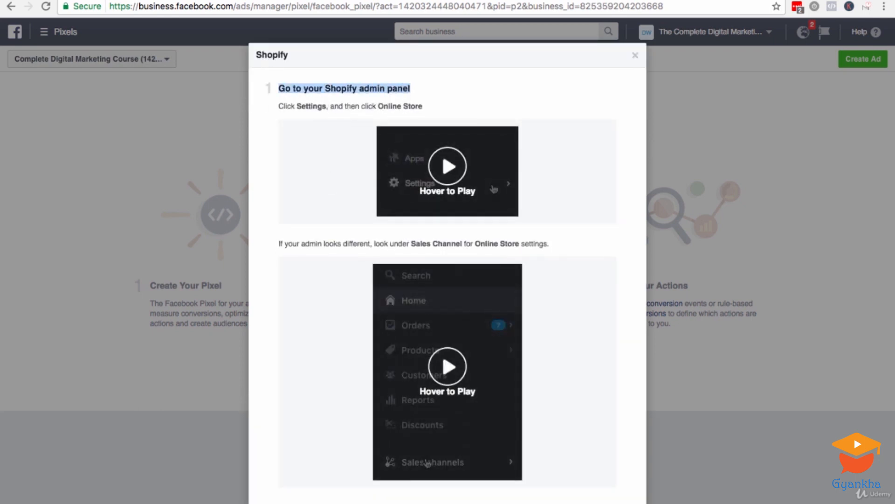
pyautogui.scroll(-8, 437, 171)
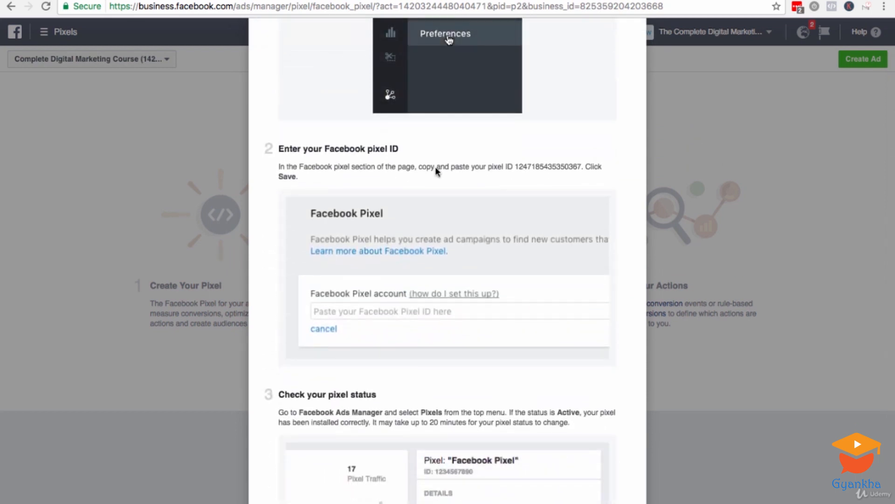
pyautogui.moveTo(515, 166); pyautogui.dragTo(582, 166)
pyautogui.moveTo(420, 167); pyautogui.dragTo(578, 167)
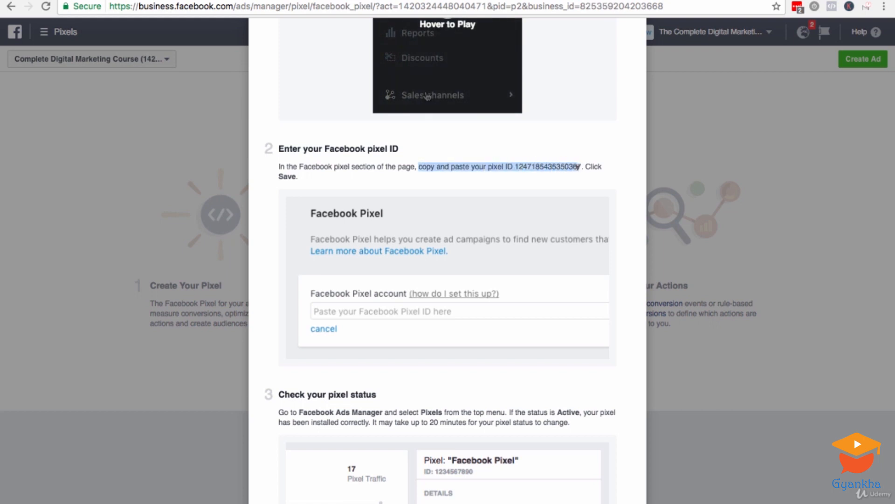
pyautogui.click(558, 176)
pyautogui.scroll(-5, 558, 176)
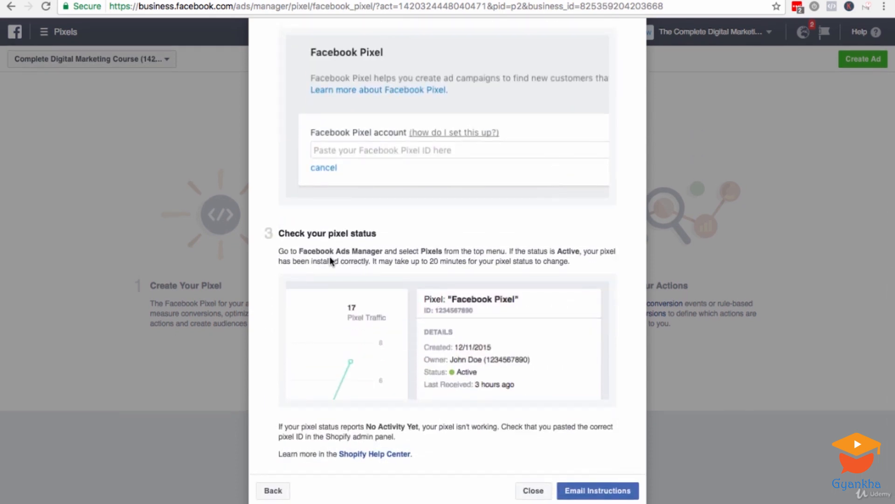
pyautogui.moveTo(299, 251); pyautogui.dragTo(442, 248)
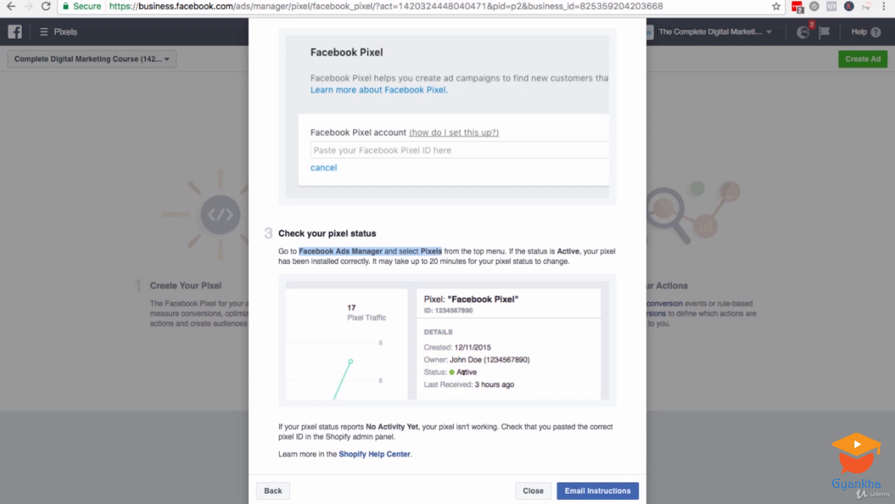
pyautogui.click(470, 247)
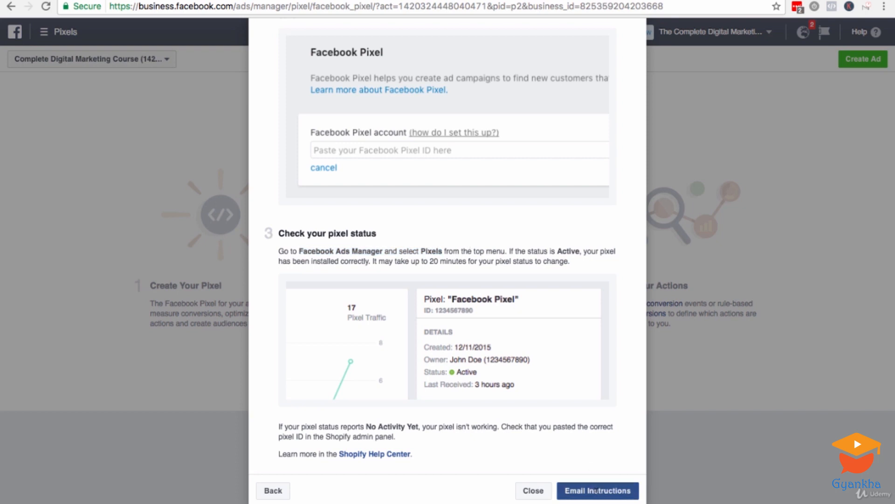
# Preview the email form with the Shopify pixel instructions and ID, and return to the solution choices without sending it.
pyautogui.click(597, 490)
pyautogui.click(350, 116)
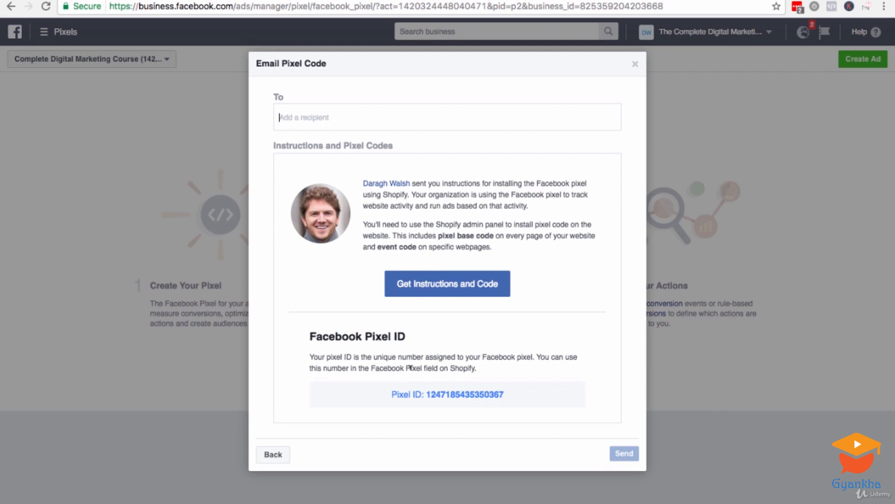
pyautogui.moveTo(392, 394); pyautogui.dragTo(507, 395)
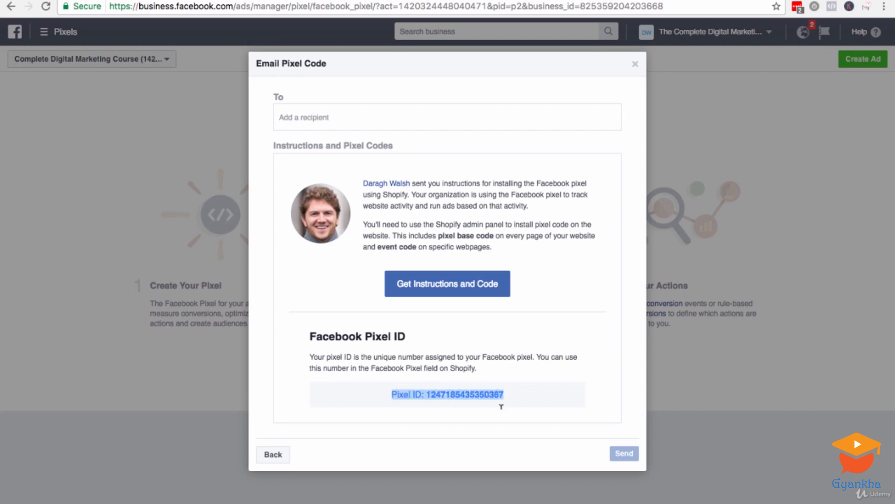
pyautogui.click(522, 394)
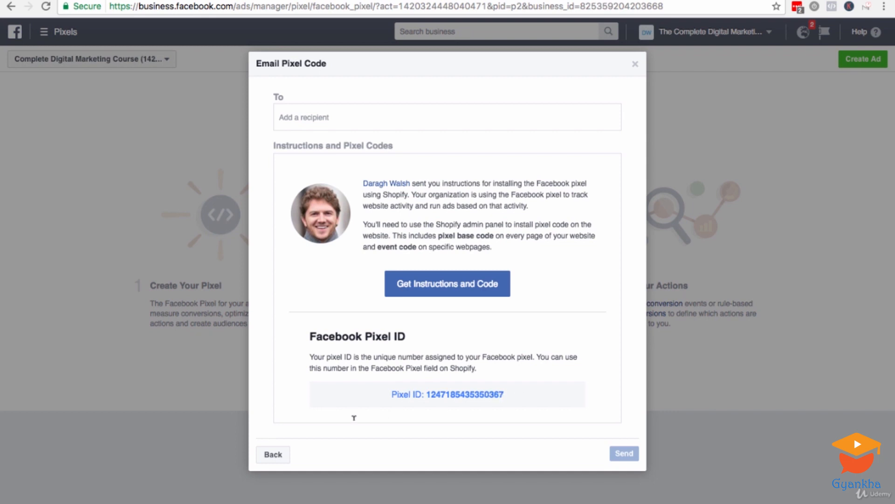
pyautogui.click(279, 451)
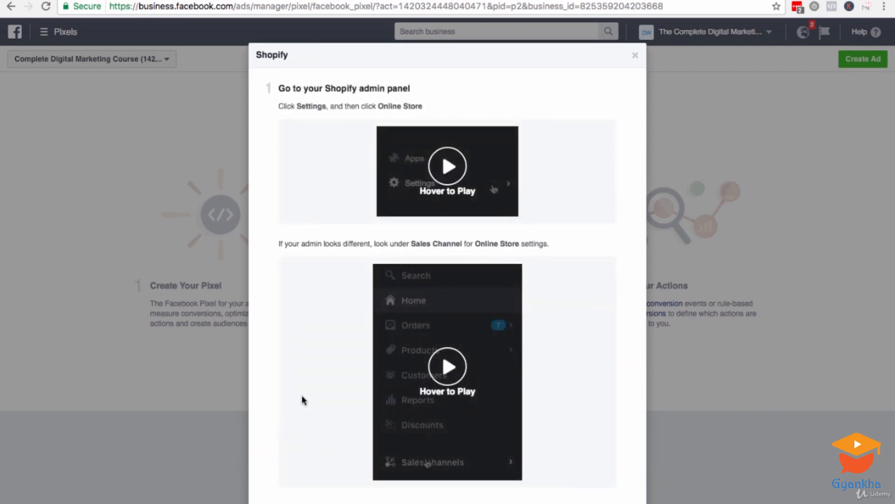
pyautogui.scroll(-10, 304, 400)
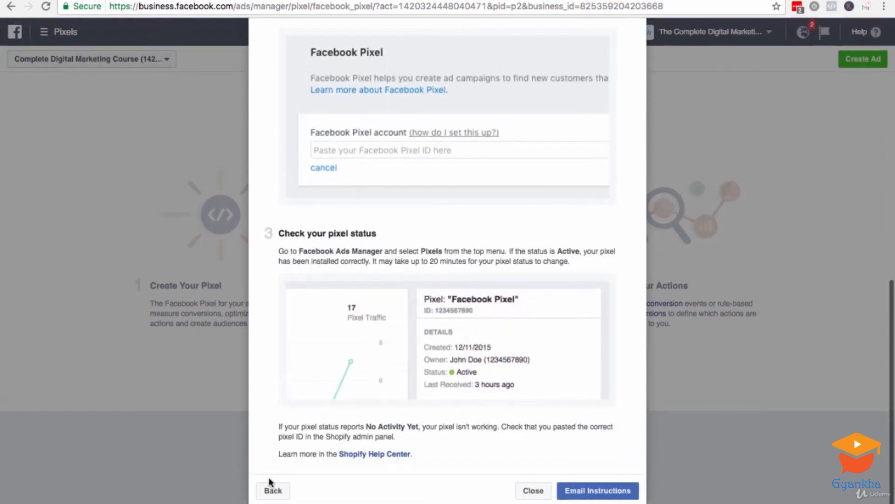
pyautogui.click(272, 489)
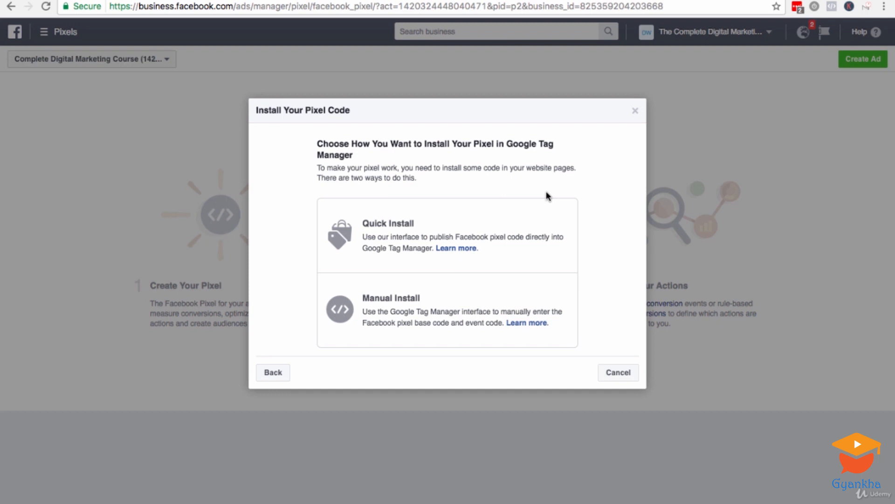
# Switch to the Google Tag Manager workspace, try out a new Custom HTML tag and discard it.
pyautogui.moveTo(507, 143); pyautogui.dragTo(517, 152)
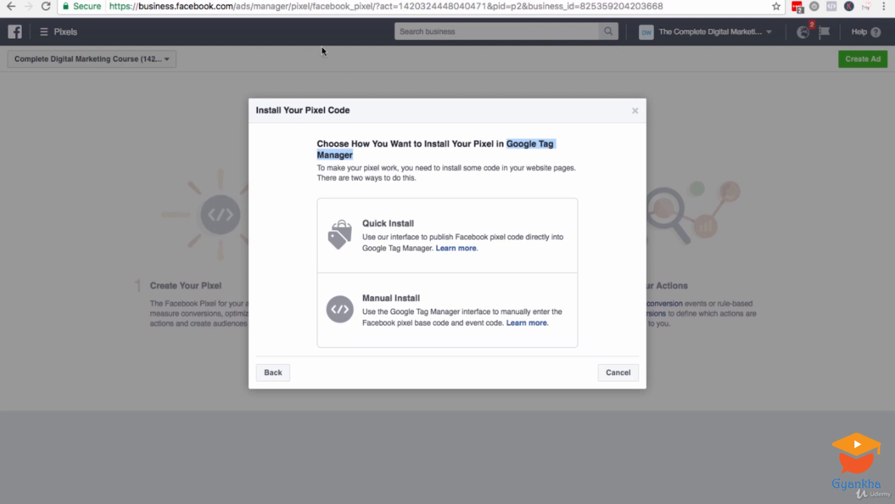
pyautogui.hotkey('ctrl', 'Tab')
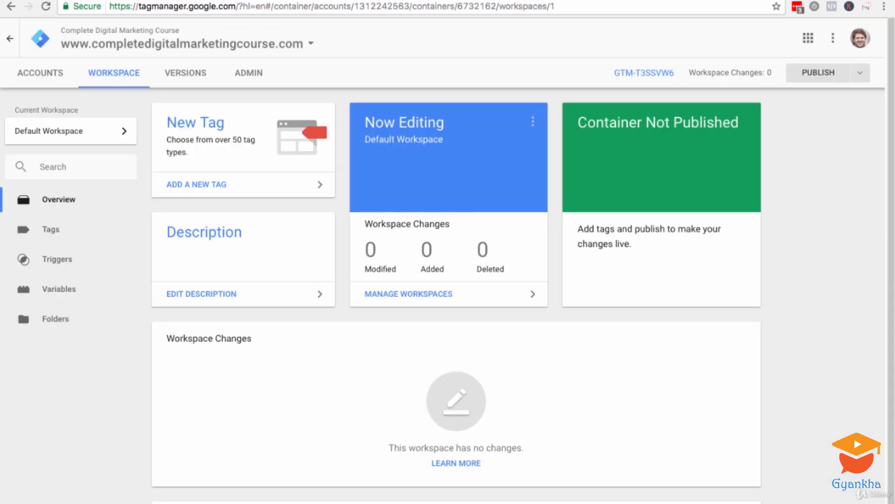
pyautogui.click(215, 125)
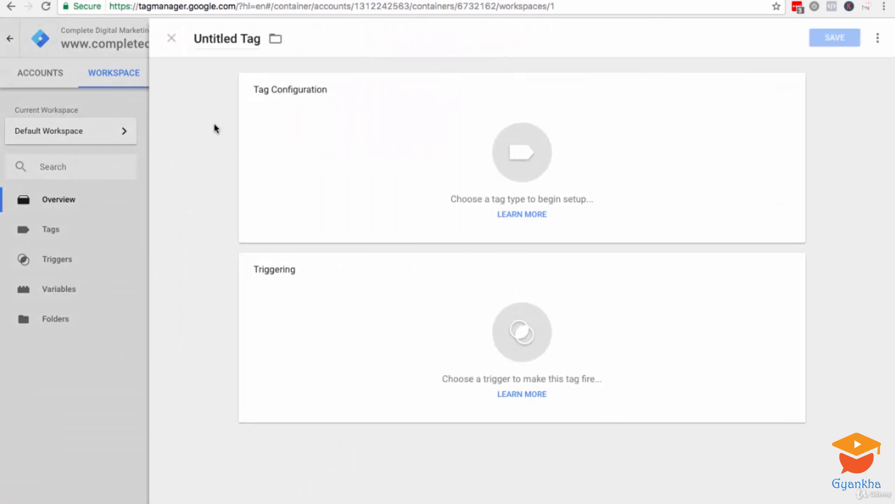
pyautogui.click(494, 154)
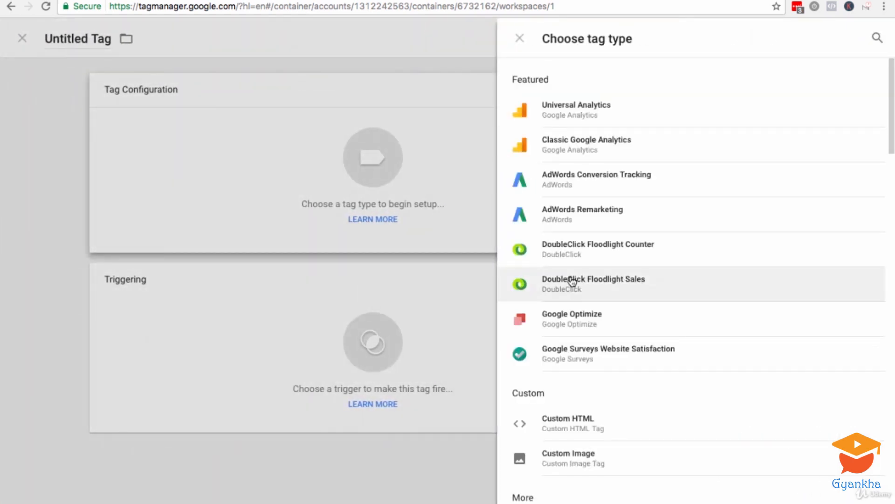
pyautogui.click(572, 427)
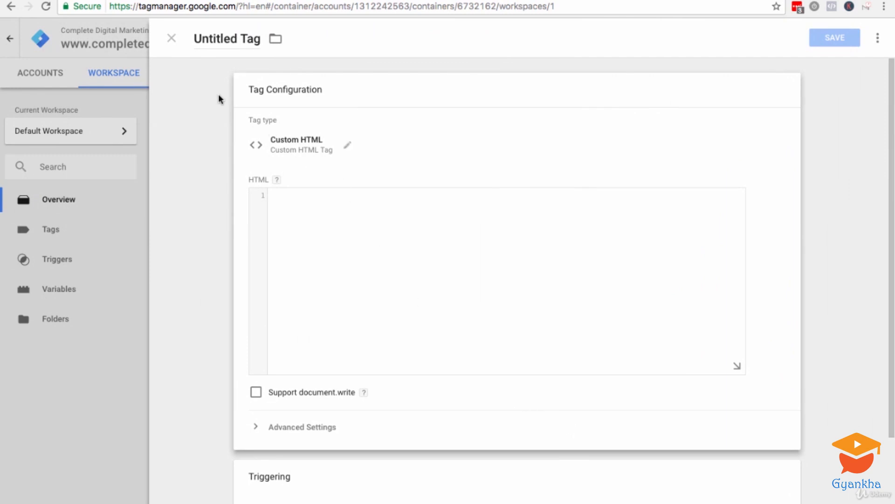
pyautogui.click(171, 39)
# Browse the available tag types for a new tag and close the tag without saving.
pyautogui.click(211, 124)
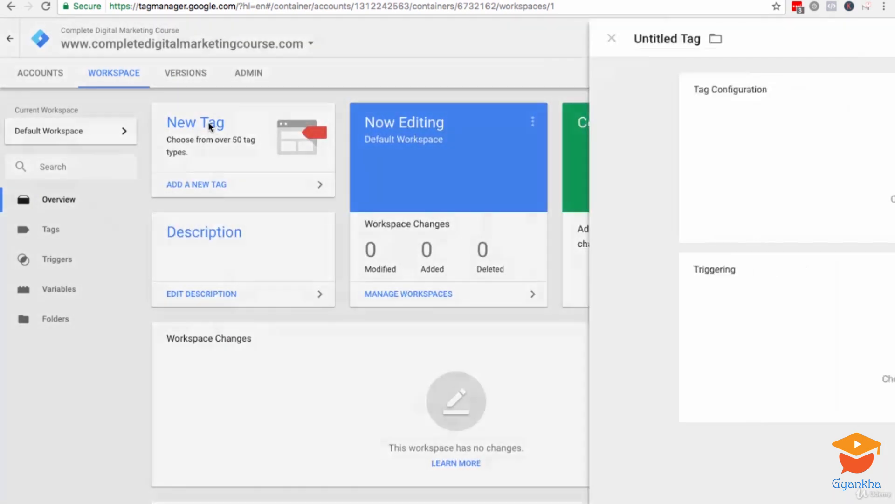
pyautogui.click(452, 147)
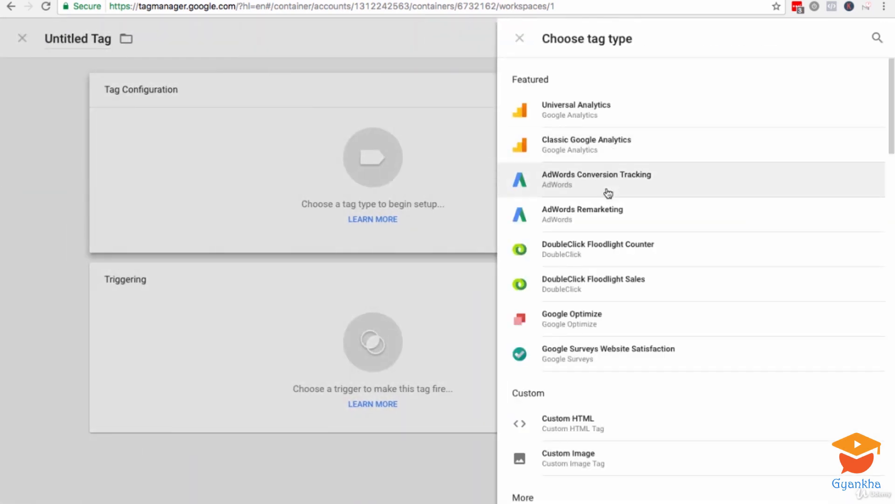
pyautogui.scroll(-5, 608, 211)
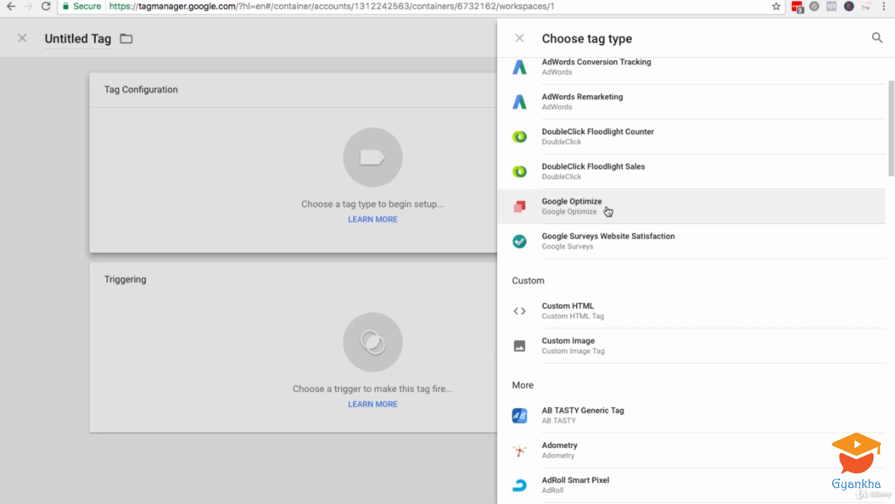
pyautogui.click(520, 39)
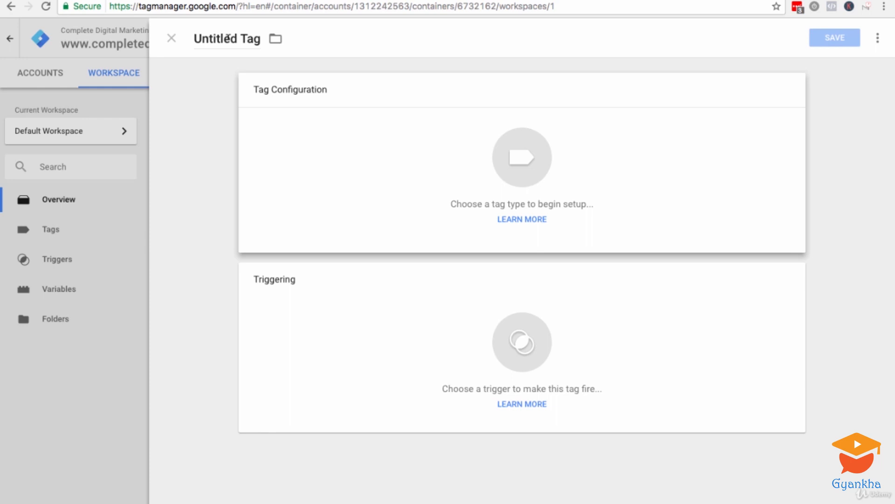
pyautogui.click(171, 38)
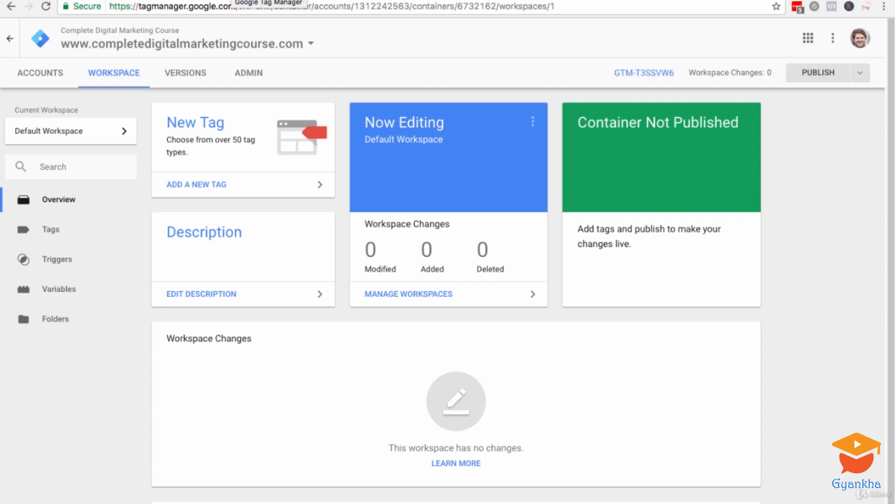
# Return to the Facebook pixel setup and go back to the choice of installation method.
pyautogui.hotkey('ctrl', 'Tab')
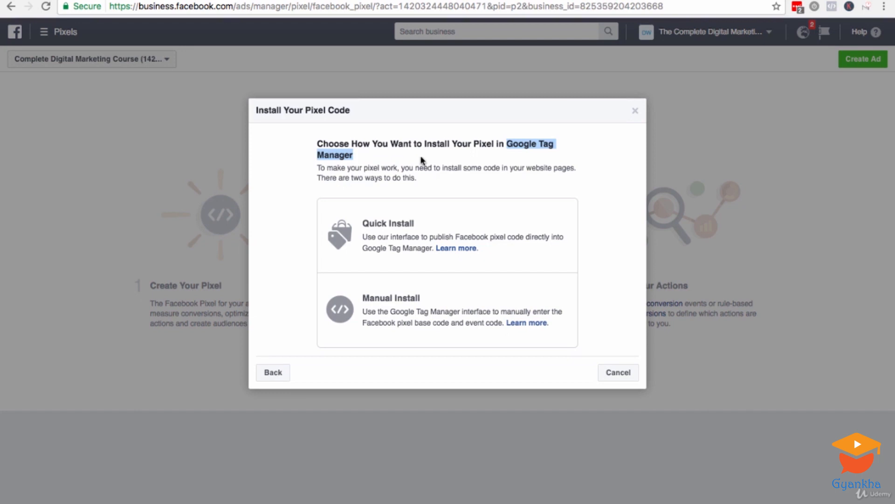
pyautogui.click(279, 372)
pyautogui.click(281, 379)
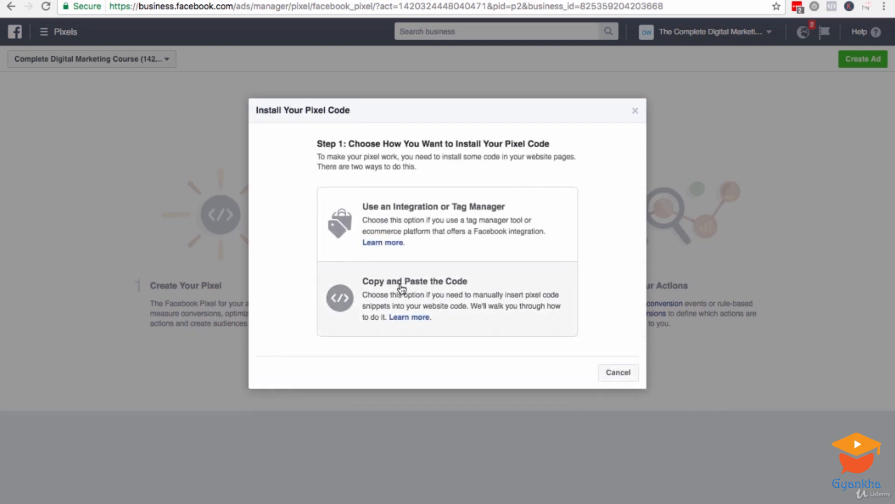
# Choose the manual copy-and-paste installation and copy the entire pixel base code to the clipboard.
pyautogui.click(440, 287)
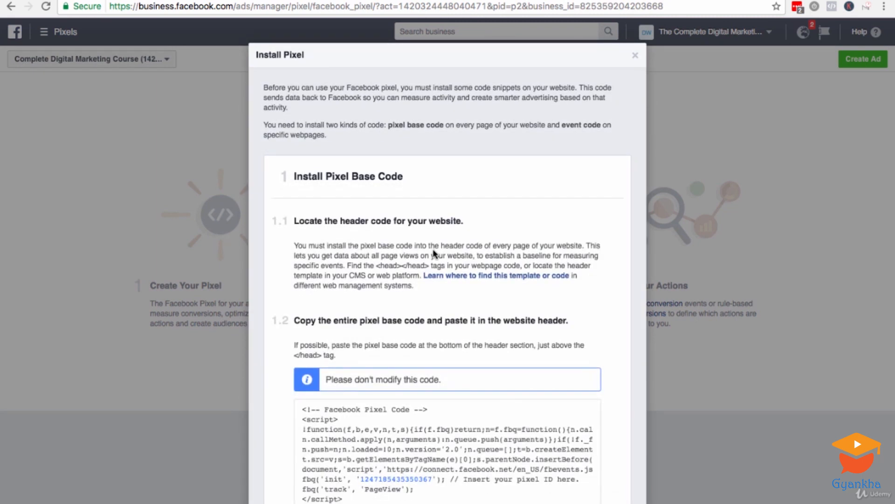
pyautogui.scroll(-5, 434, 255)
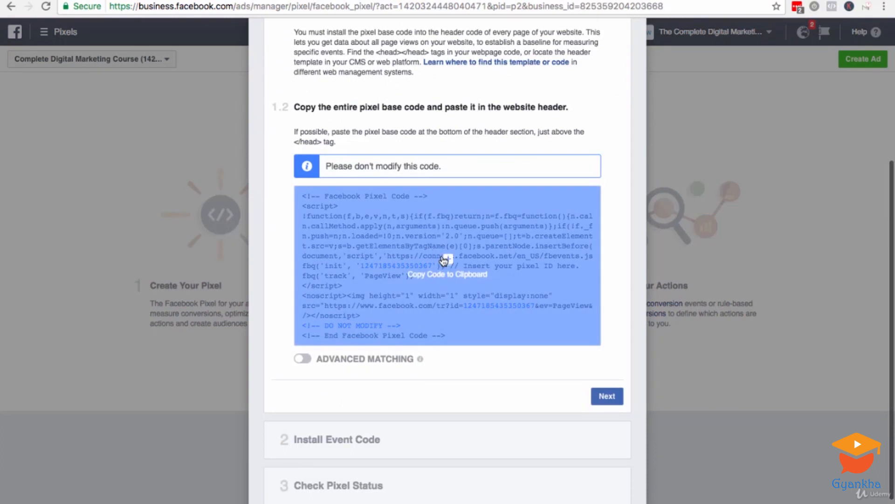
pyautogui.click(444, 260)
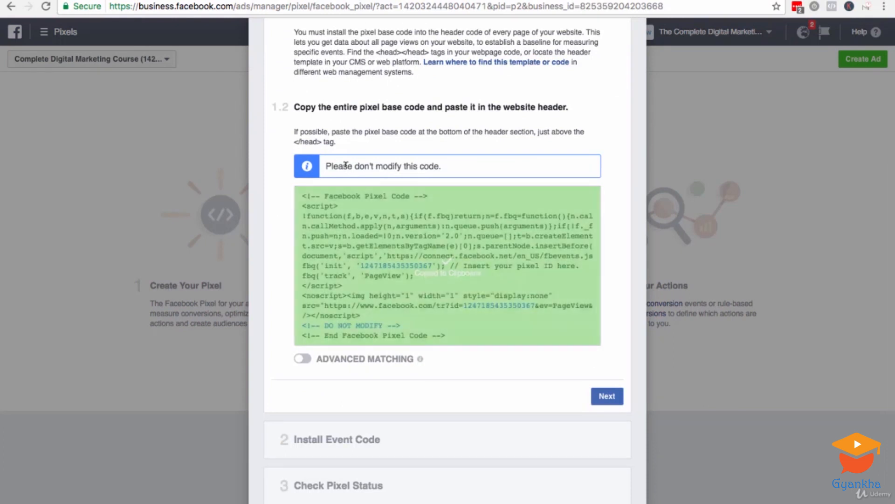
pyautogui.moveTo(298, 131); pyautogui.dragTo(521, 129)
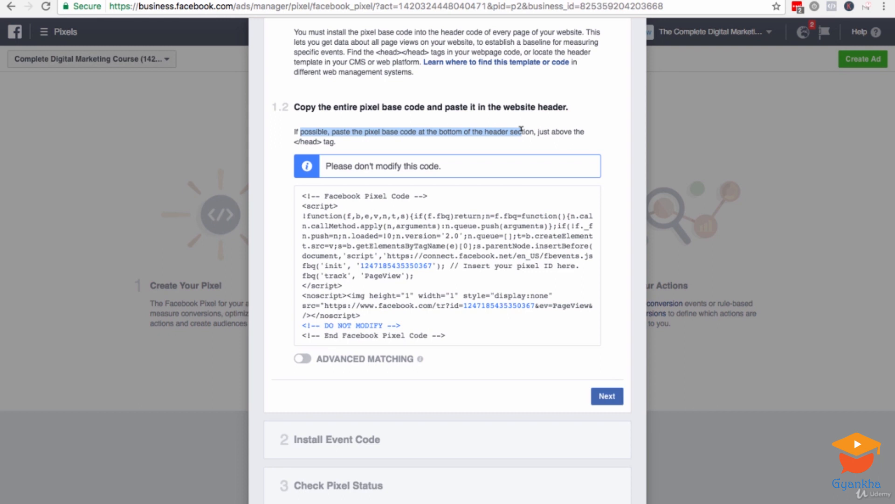
pyautogui.click(521, 129)
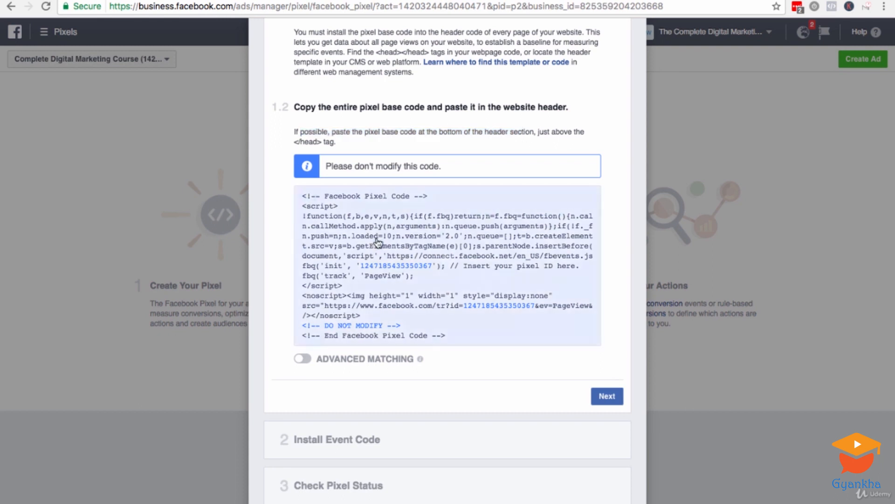
pyautogui.click(402, 240)
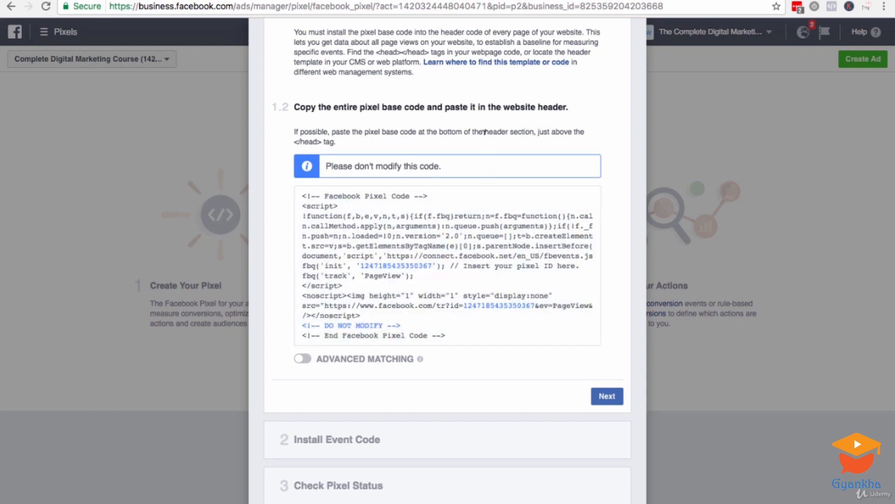
# Open the email form with the pixel instructions, copy the pixel ID from it and close the form without sending.
pyautogui.scroll(-2, 483, 133)
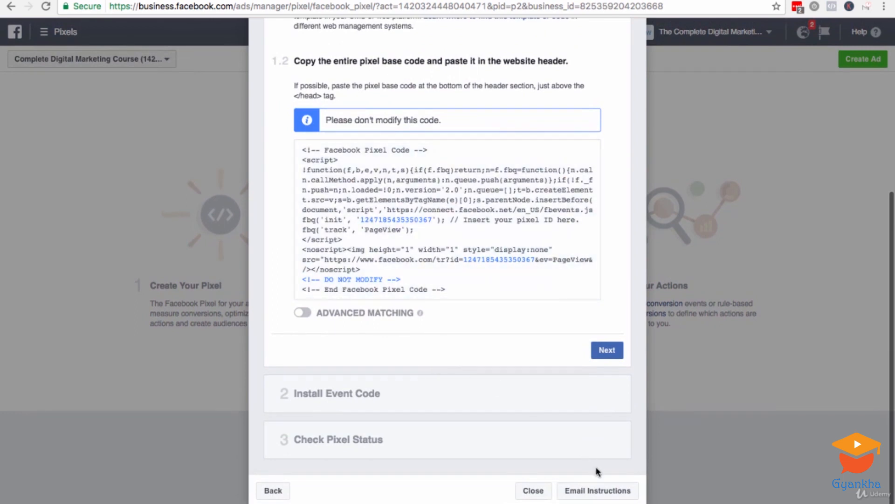
pyautogui.click(603, 490)
pyautogui.moveTo(509, 359); pyautogui.dragTo(426, 348)
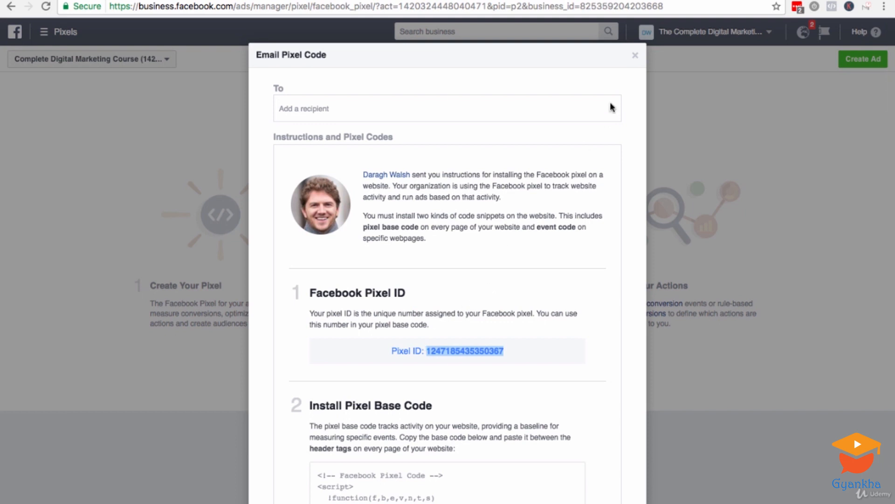
pyautogui.click(635, 55)
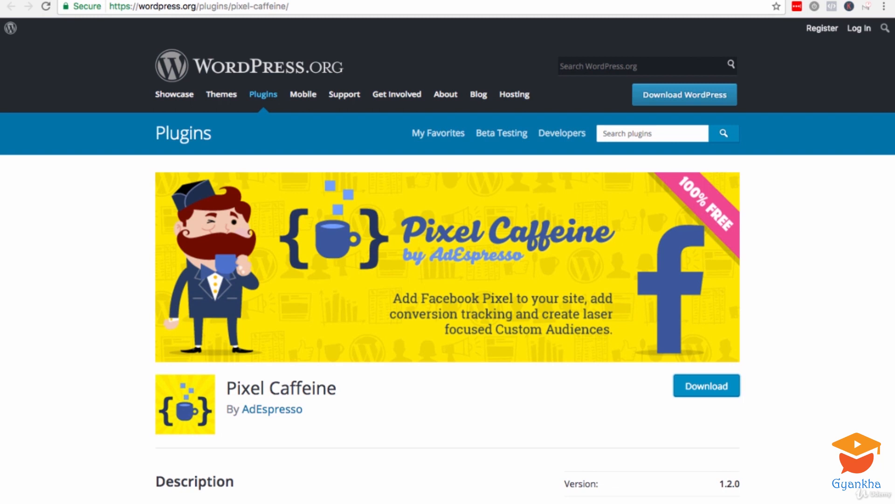
# On WordPress.org, download the Pixel Caffeine plugin by AdEspresso.
pyautogui.moveTo(339, 387); pyautogui.dragTo(241, 387)
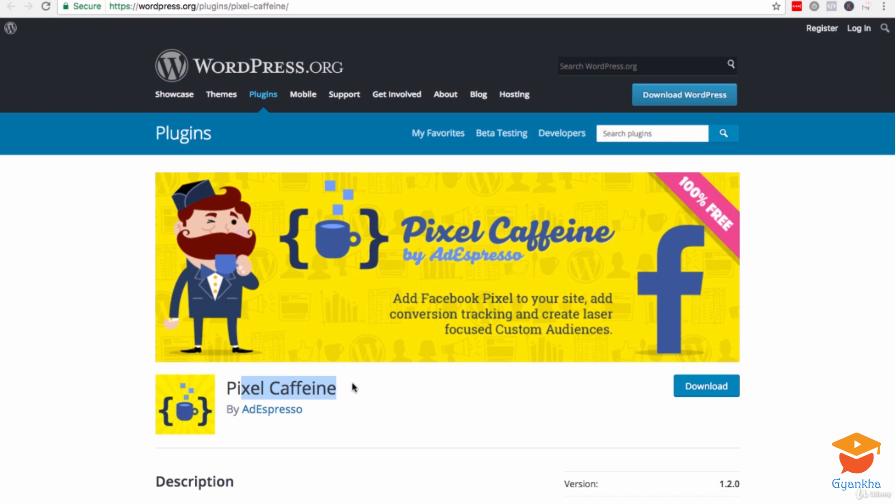
pyautogui.scroll(-3, 353, 387)
pyautogui.click(711, 266)
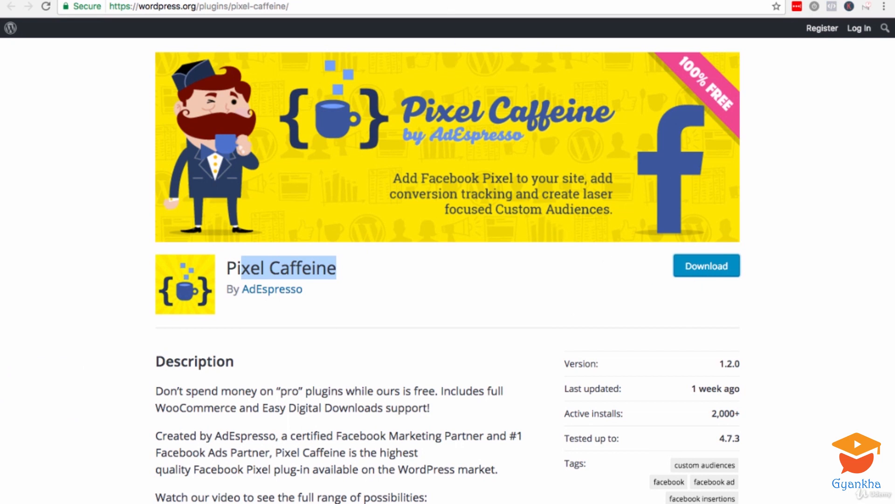
# Switch to the site's WordPress admin and open the upload form for a new plugin, leaving the Pixel Caffeine settings unsaved.
pyautogui.hotkey('ctrl', 'Tab')
pyautogui.hotkey('ctrl', 'Tab')
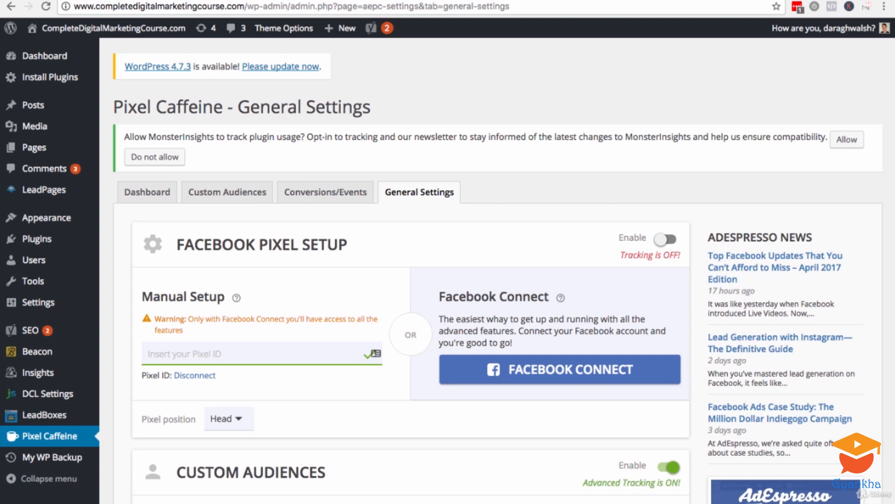
pyautogui.moveTo(44, 240)
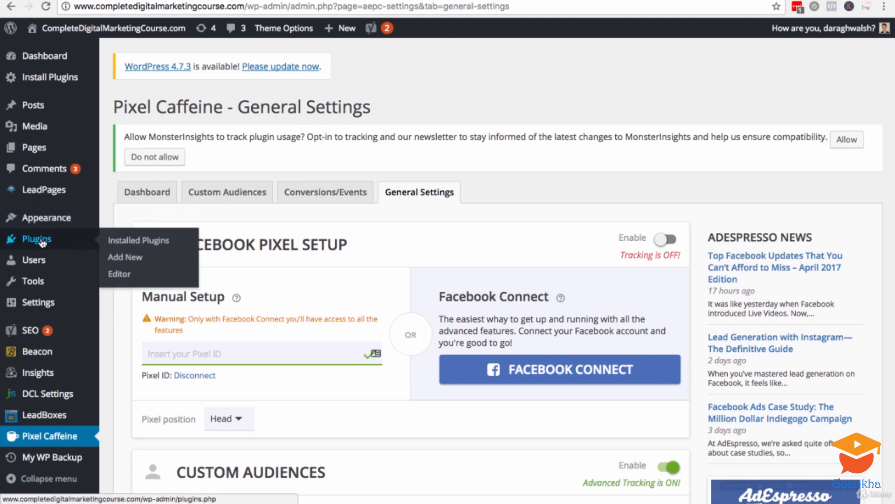
pyautogui.click(112, 258)
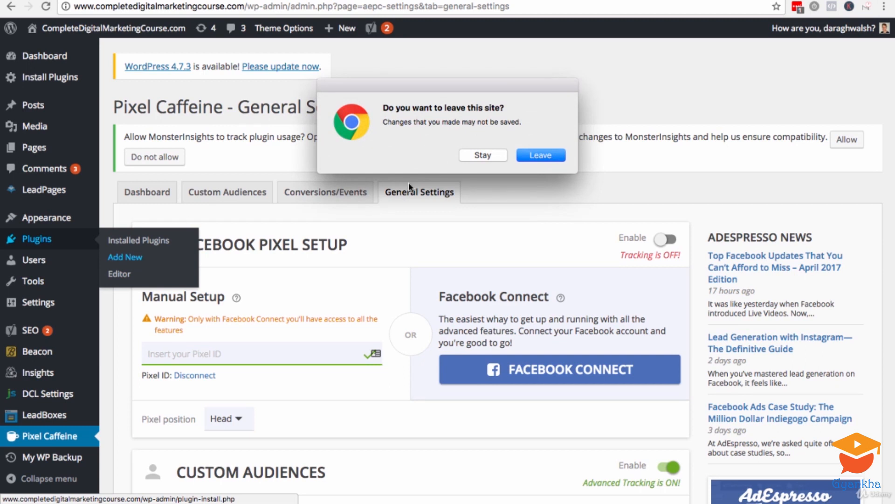
pyautogui.click(522, 154)
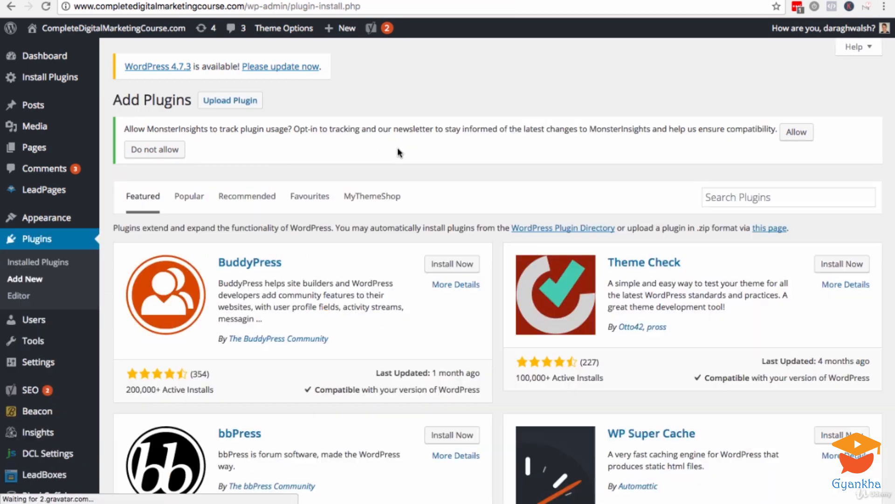
pyautogui.click(228, 104)
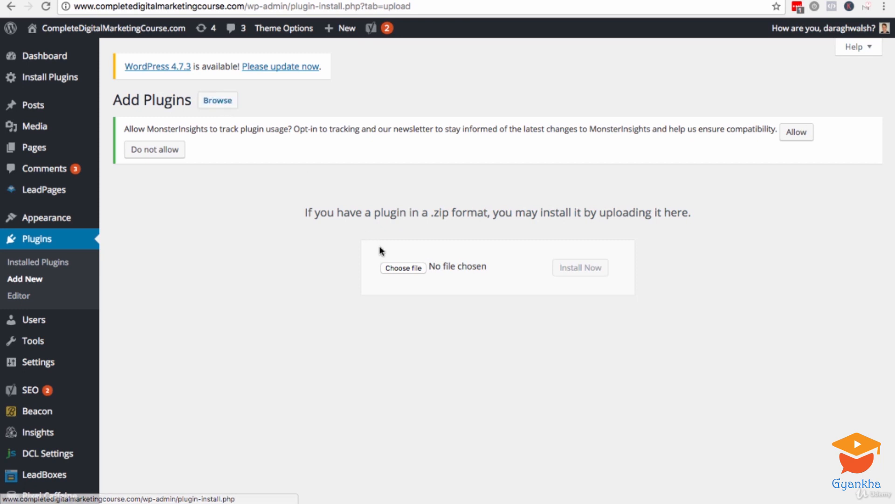
# Try selecting pixel-caffeine.1.2.0 (1).zip as the plugin file to upload and cancel the file selection.
pyautogui.click(402, 267)
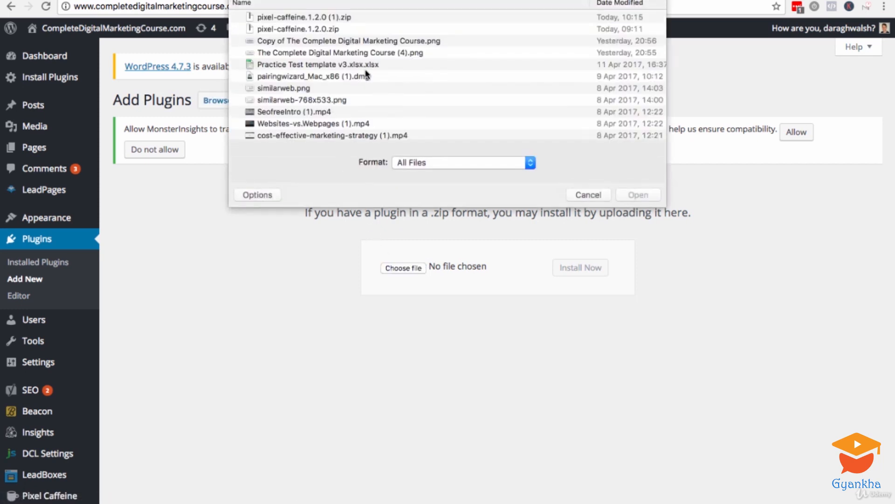
pyautogui.click(332, 18)
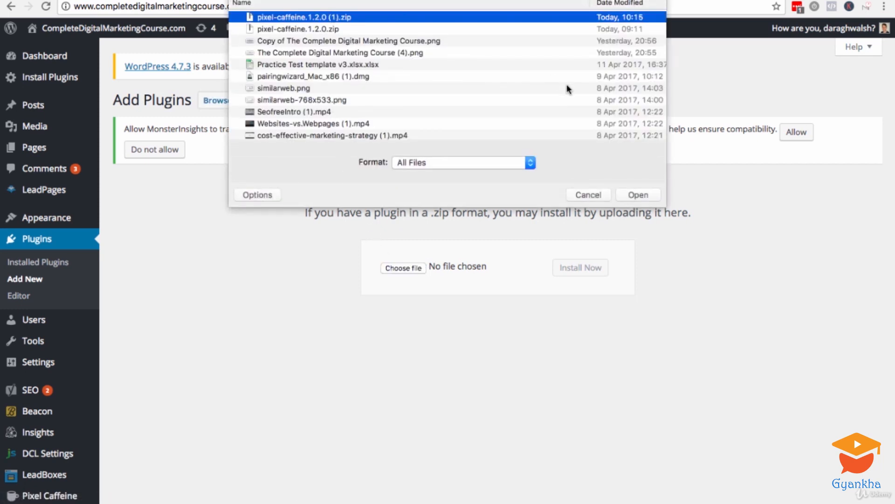
pyautogui.click(585, 194)
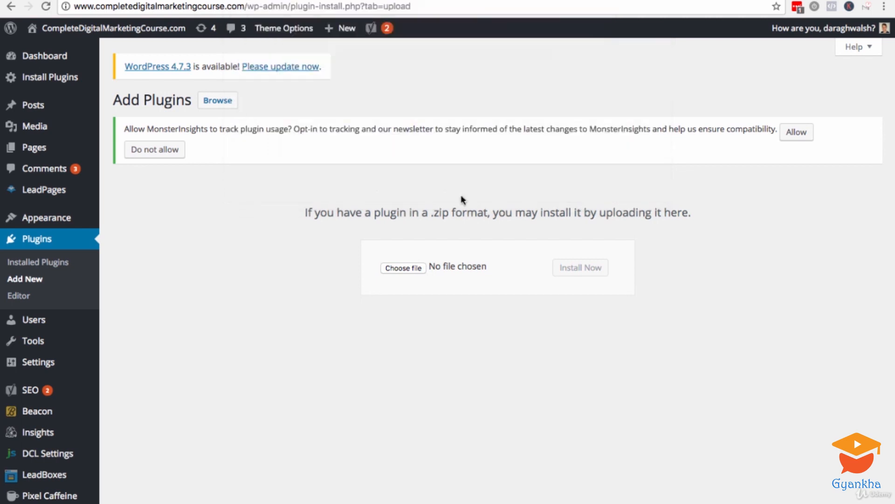
# In Pixel Caffeine's general settings, replace the manual setup ID with the copied Facebook pixel ID and save.
pyautogui.scroll(-2, 144, 300)
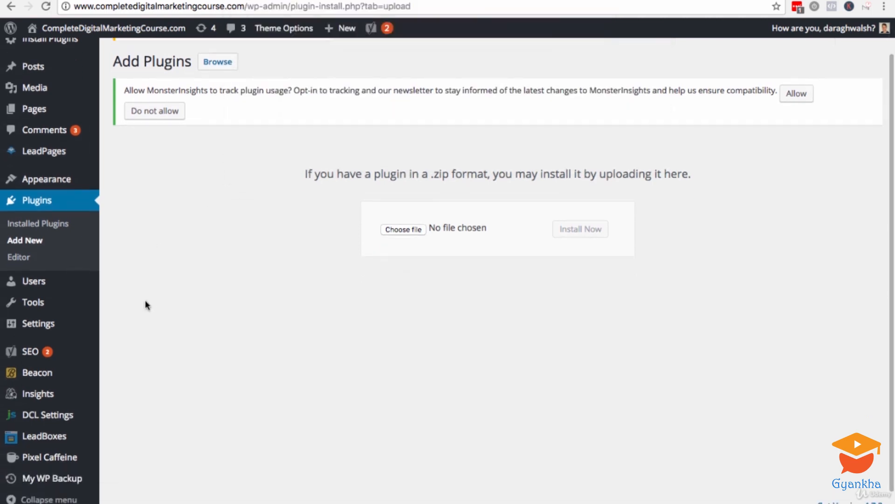
pyautogui.scroll(-1, 110, 263)
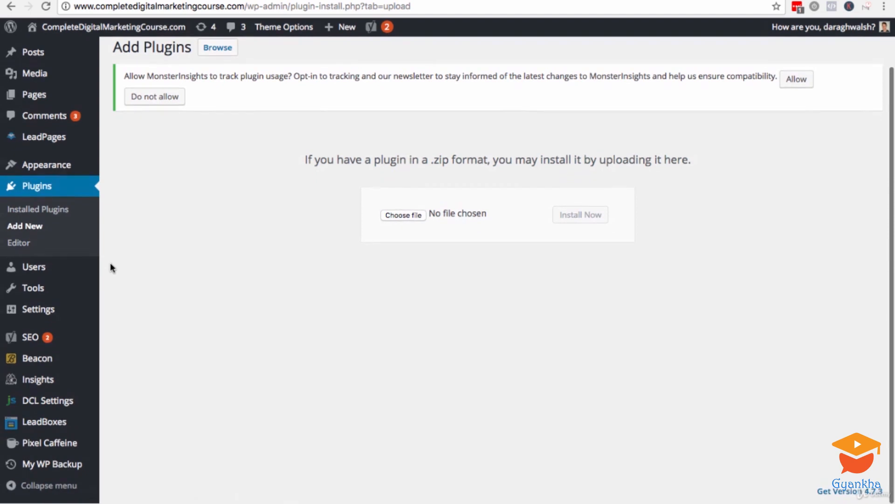
pyautogui.moveTo(70, 296)
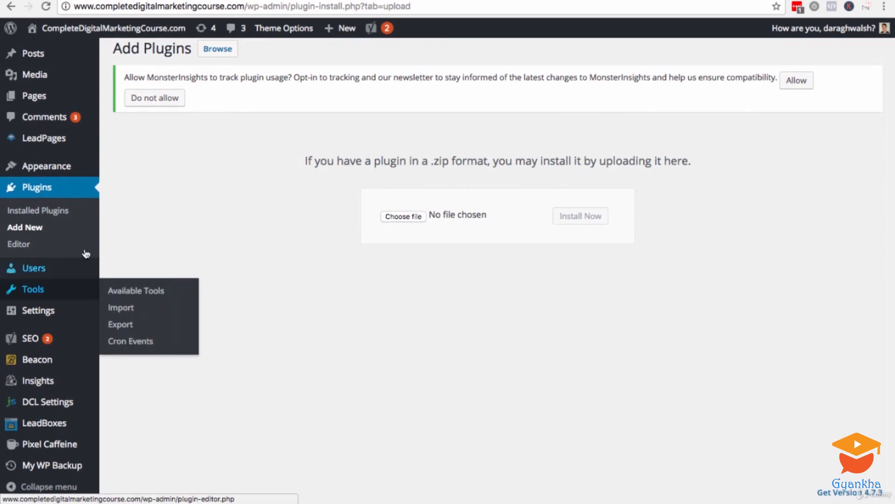
pyautogui.click(55, 447)
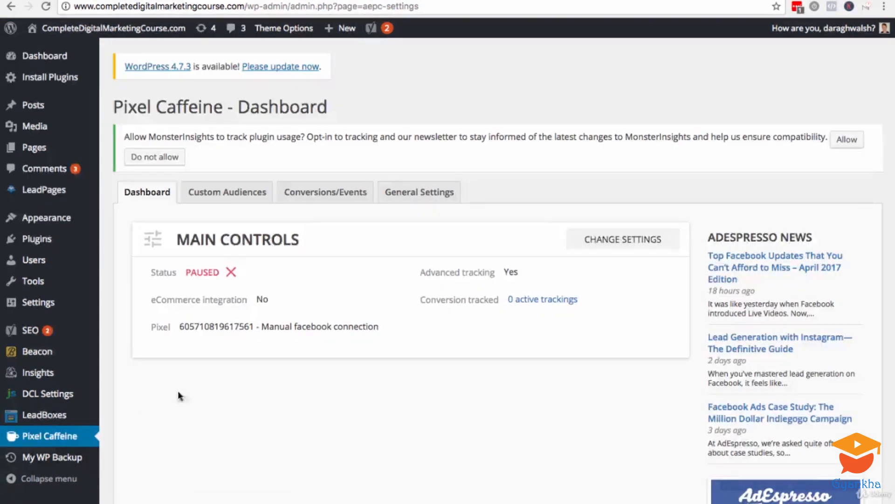
pyautogui.click(615, 242)
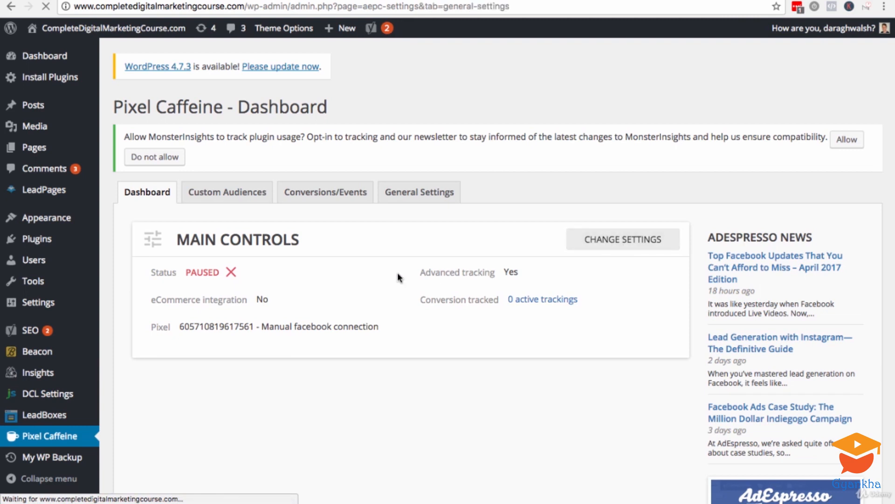
pyautogui.doubleClick(228, 348)
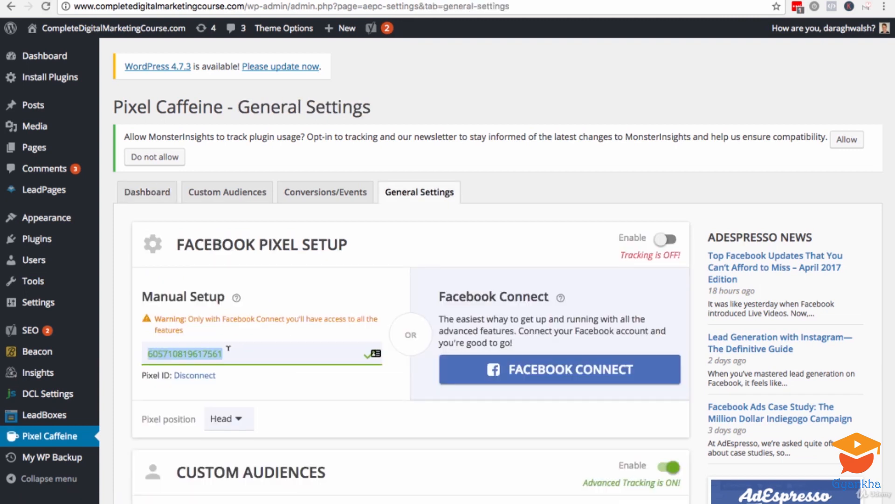
pyautogui.press('super+v')
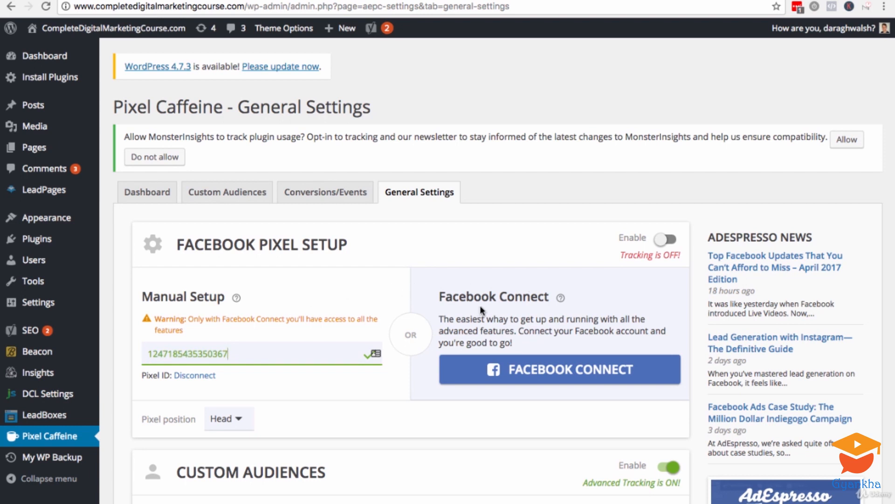
pyautogui.scroll(-10, 530, 309)
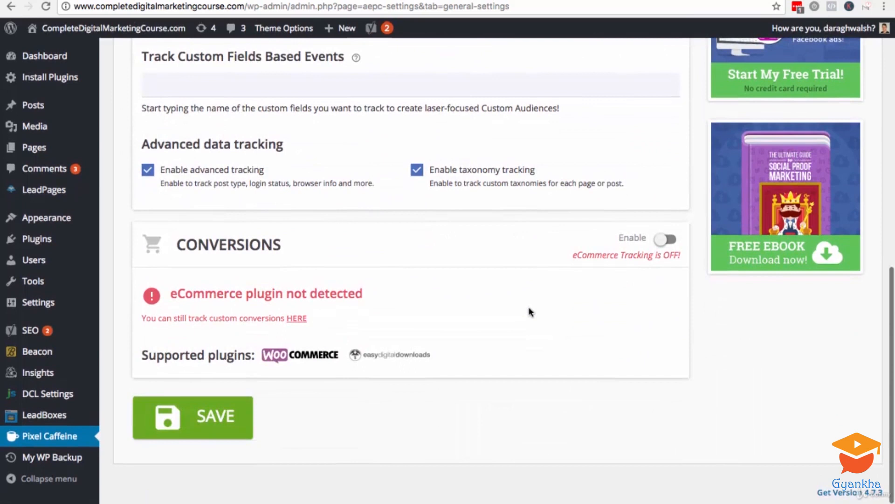
pyautogui.click(224, 413)
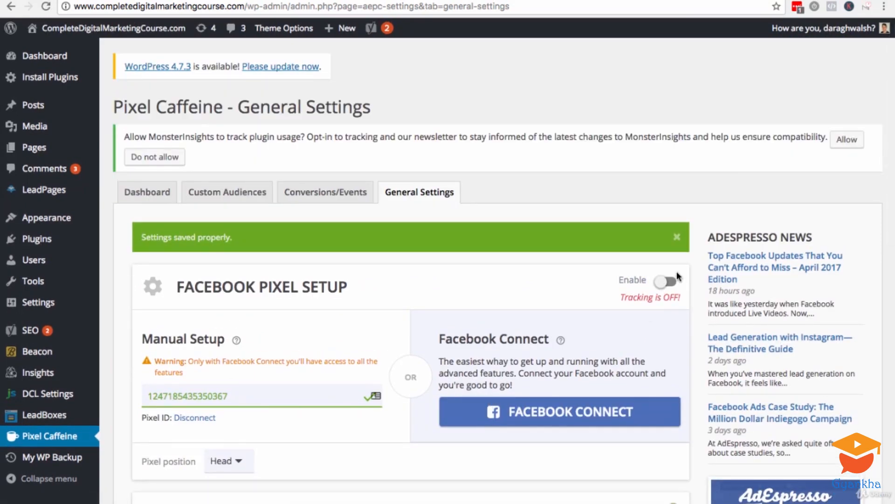
# Enable tracking for the Facebook Pixel setup and save the settings.
pyautogui.click(674, 283)
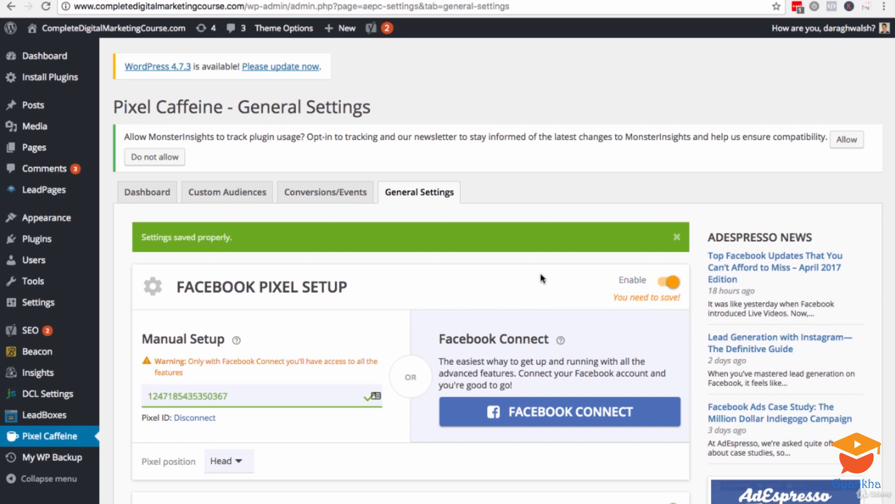
pyautogui.scroll(-5, 542, 278)
pyautogui.scroll(-7, 542, 278)
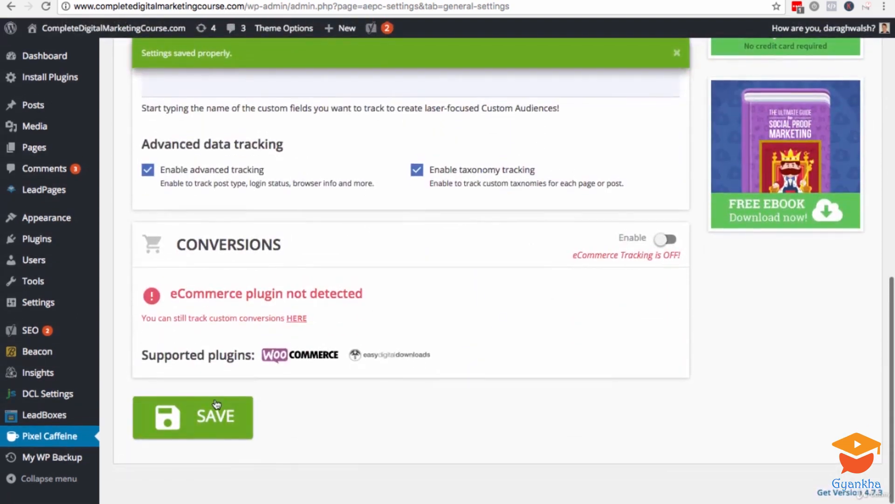
pyautogui.click(208, 417)
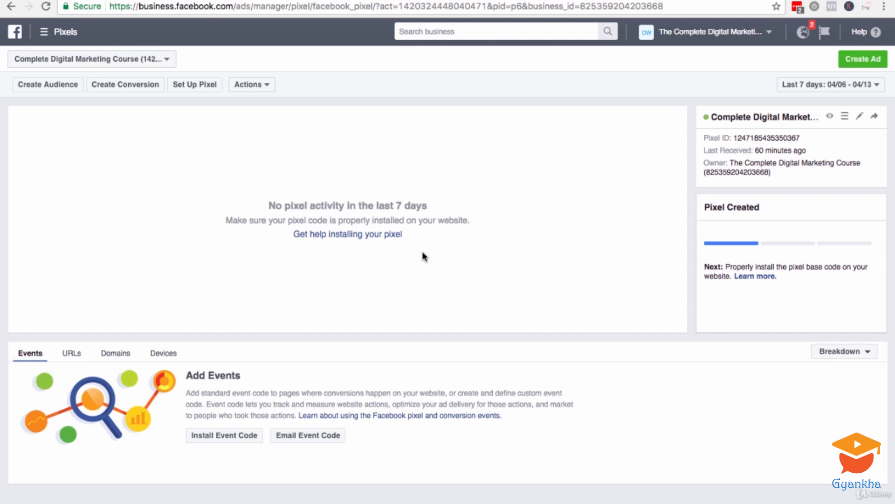
# In Facebook Business Manager, open Pixels from the full list of tools and check when the pixel last received data.
pyautogui.click(46, 33)
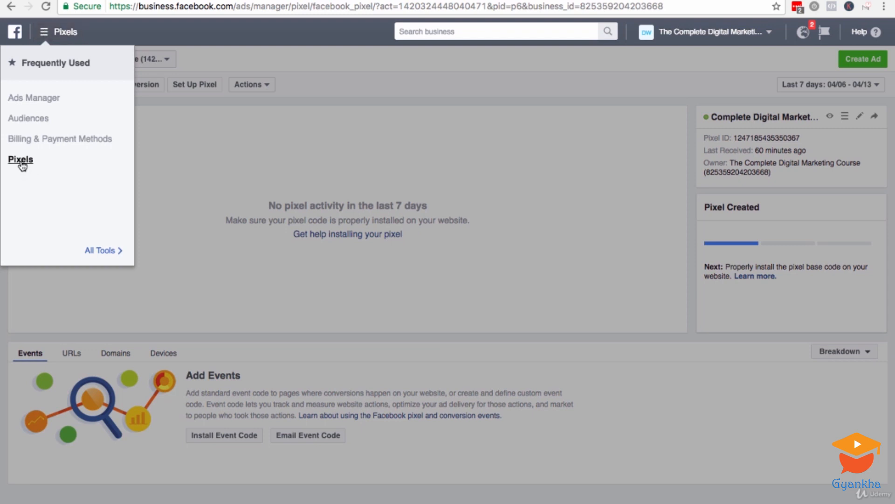
pyautogui.click(94, 251)
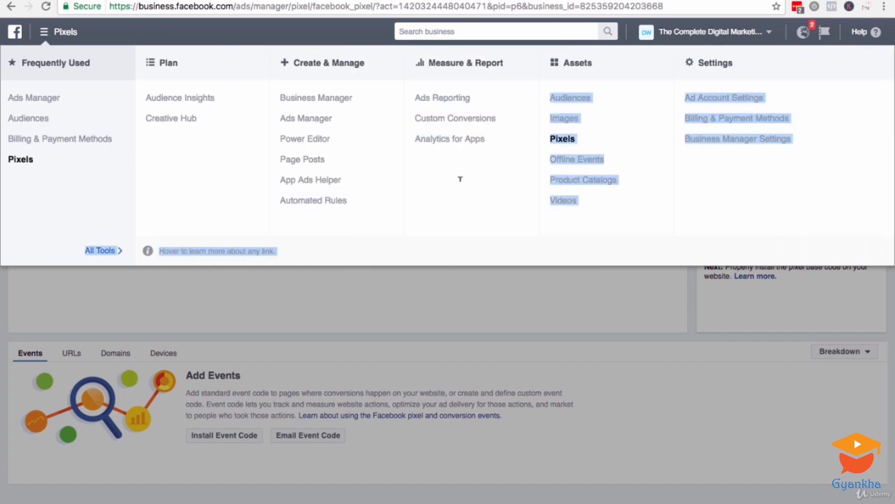
pyautogui.click(561, 139)
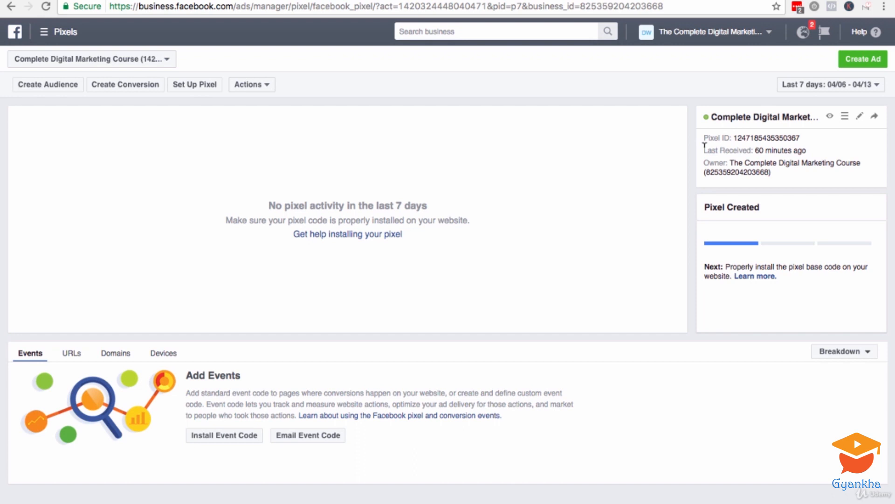
pyautogui.moveTo(703, 144); pyautogui.dragTo(806, 144)
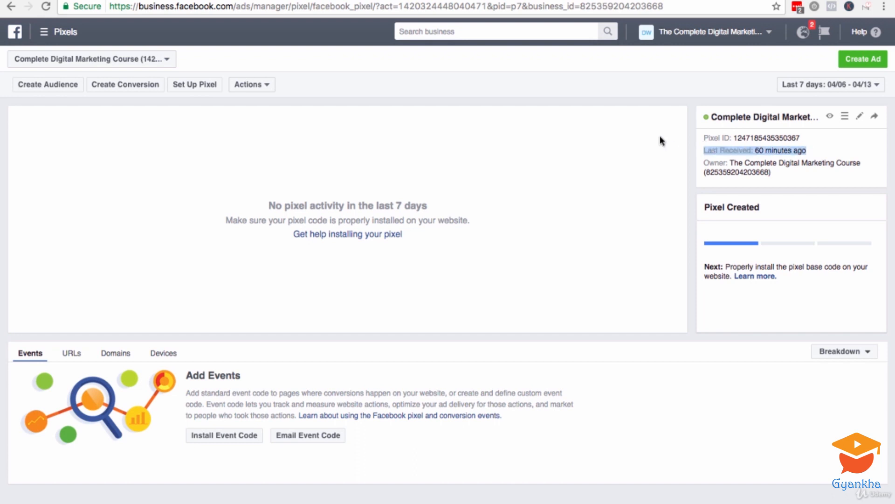
# Switch to the completedigitalmarketingcourse.com blog page and check with Facebook Pixel Helper which pixel and events are detected there.
pyautogui.click(685, 107)
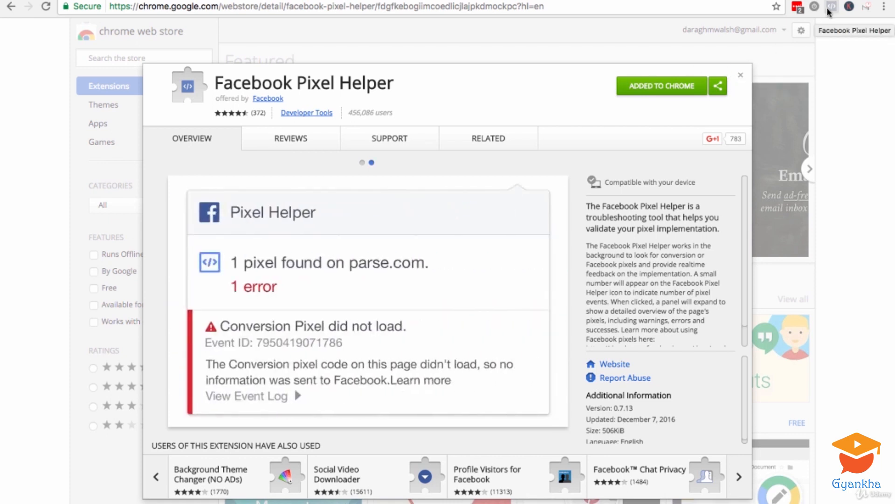
pyautogui.click(569, 1)
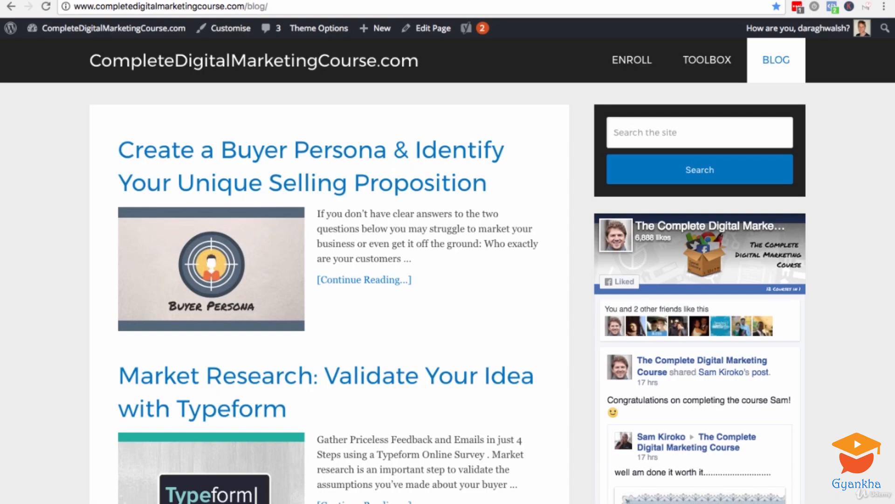
pyautogui.click(375, 6)
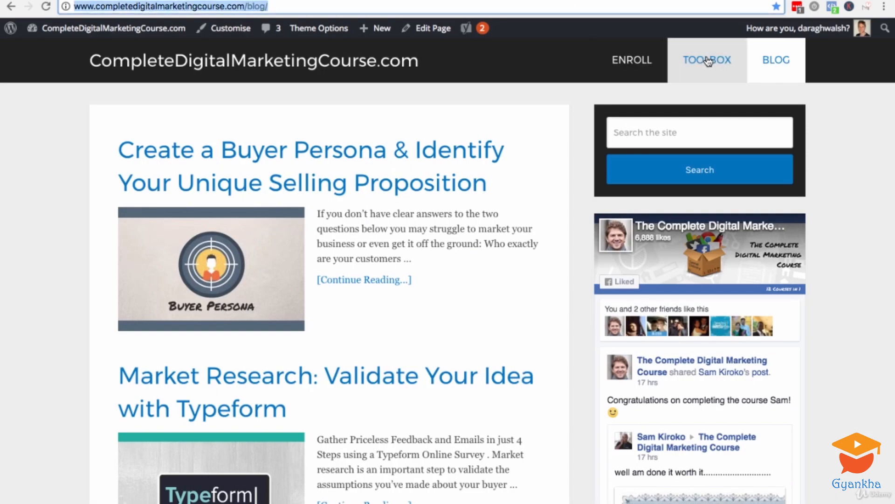
pyautogui.click(832, 7)
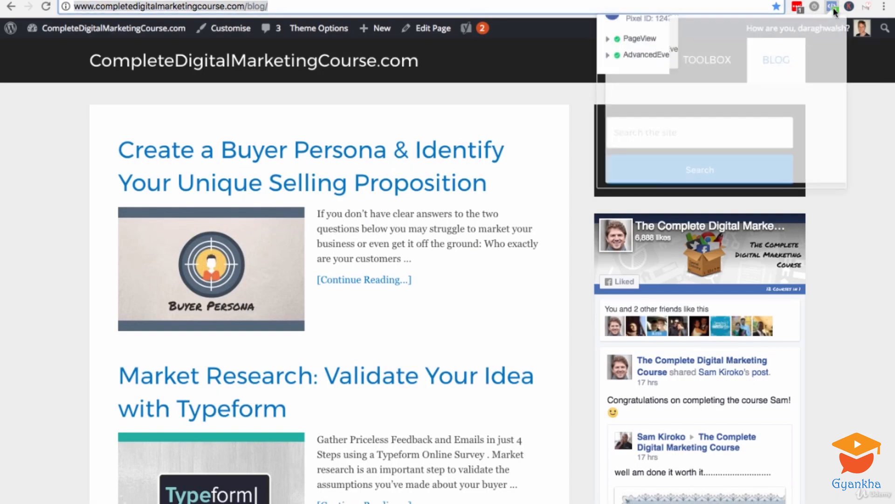
pyautogui.click(833, 8)
pyautogui.click(831, 6)
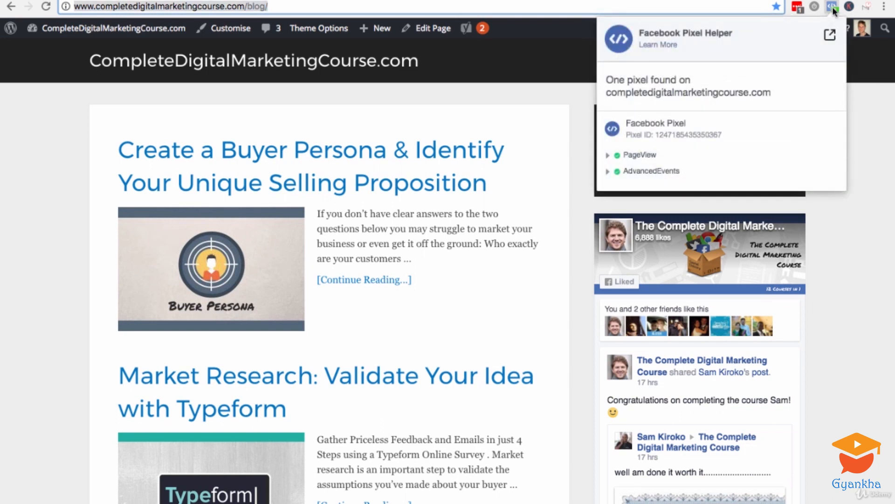
pyautogui.moveTo(613, 80); pyautogui.dragTo(672, 80)
pyautogui.click(668, 91)
pyautogui.click(832, 10)
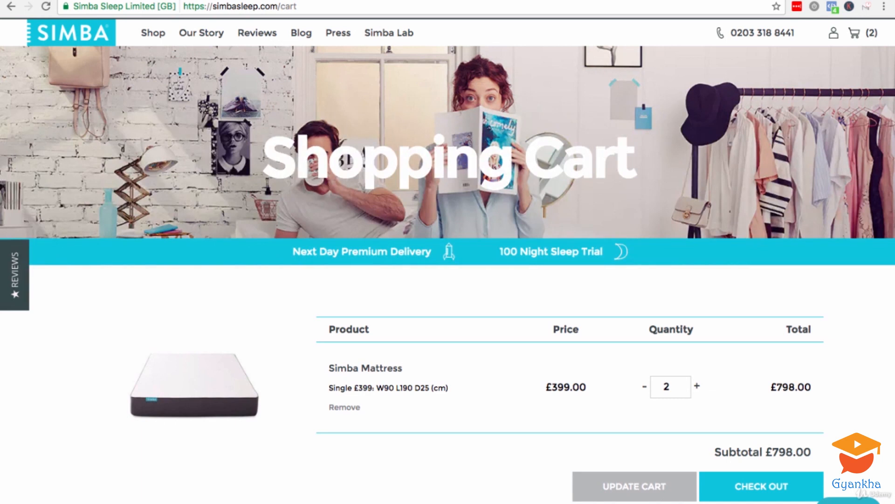
# Inspect the Simba shopping cart page with Facebook Pixel Helper, reviewing the custom parameters sent by the first AddToCart event.
pyautogui.click(833, 7)
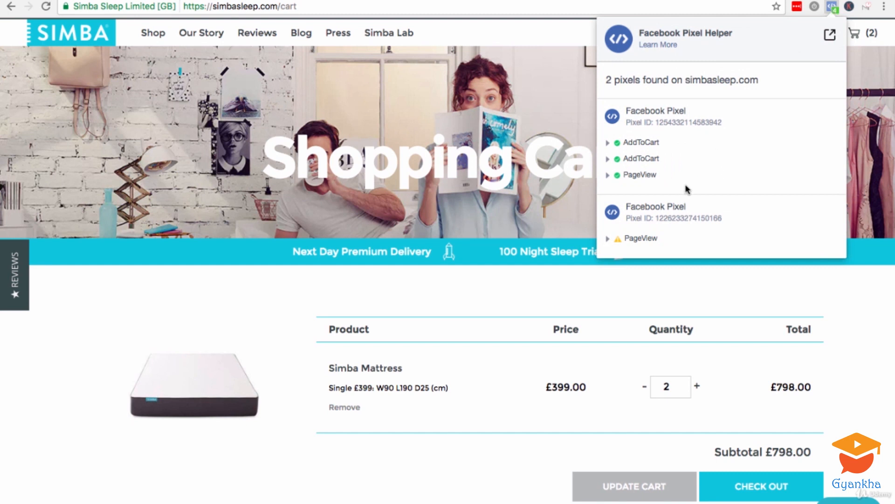
pyautogui.click(608, 142)
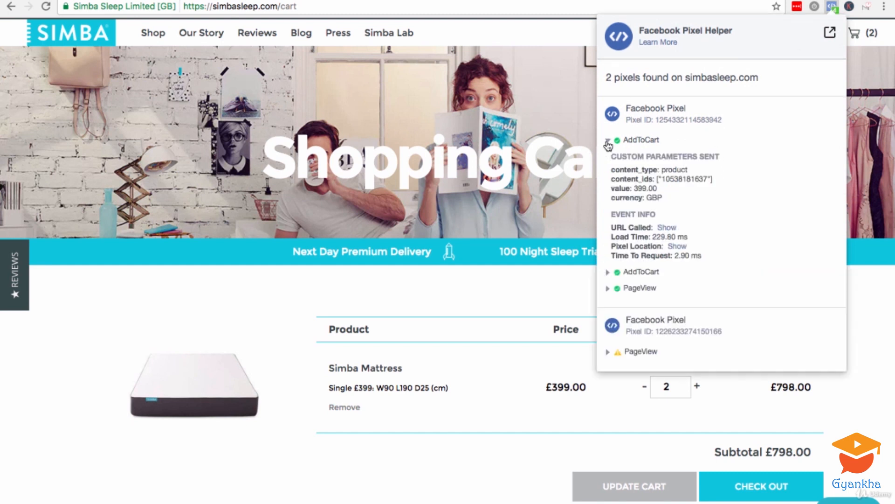
pyautogui.moveTo(618, 155); pyautogui.dragTo(689, 155)
pyautogui.click(693, 154)
pyautogui.click(609, 140)
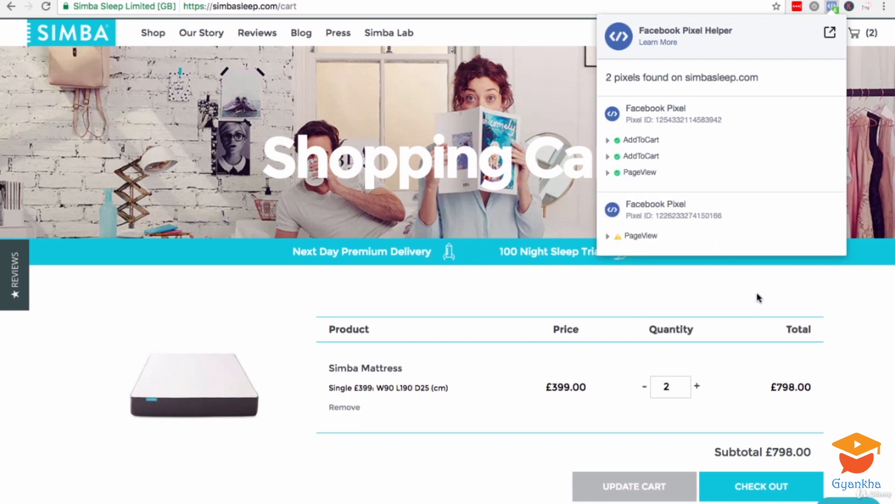
pyautogui.click(832, 8)
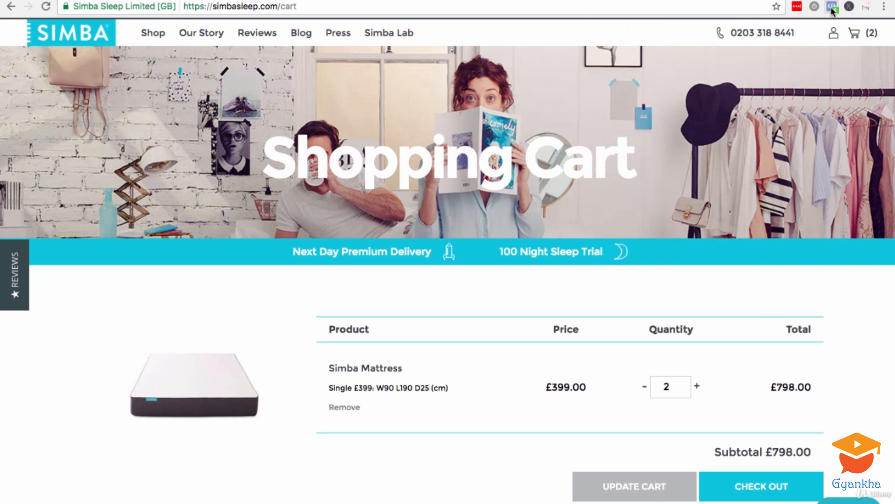